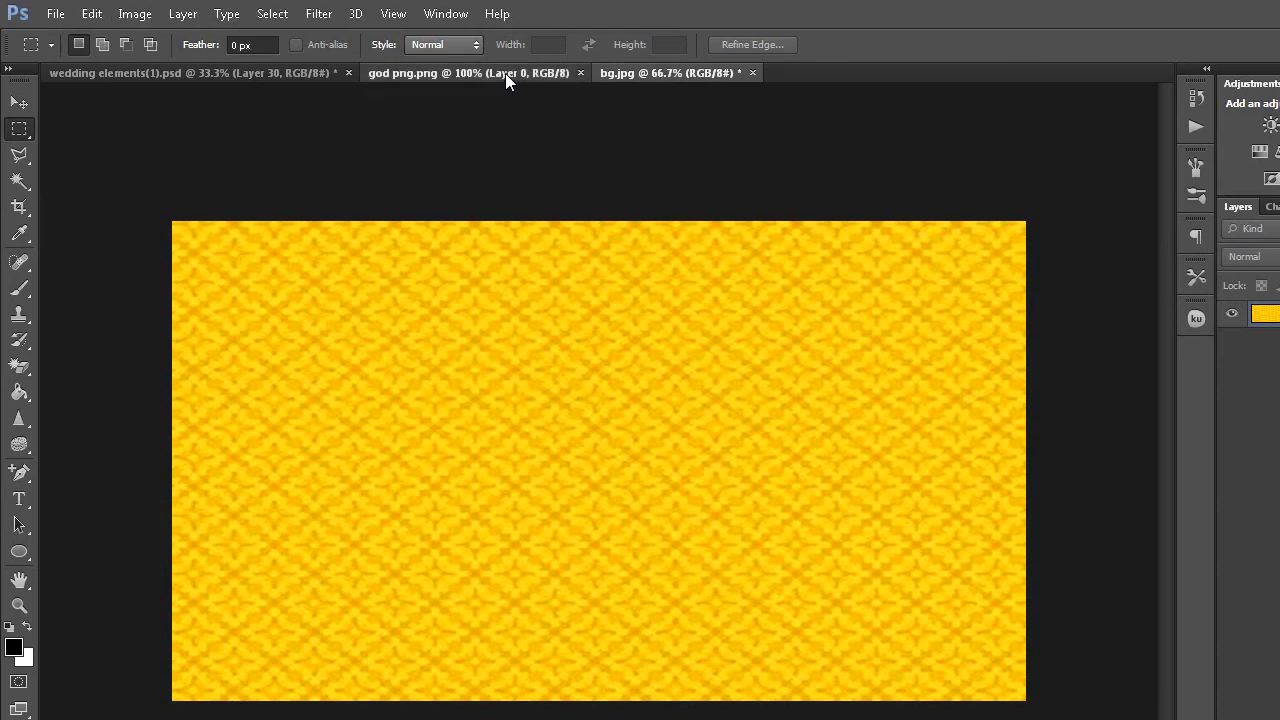
Copy the whole Ganesha image from god png.png and paste it into bg.jpg.
left_click(505, 73)
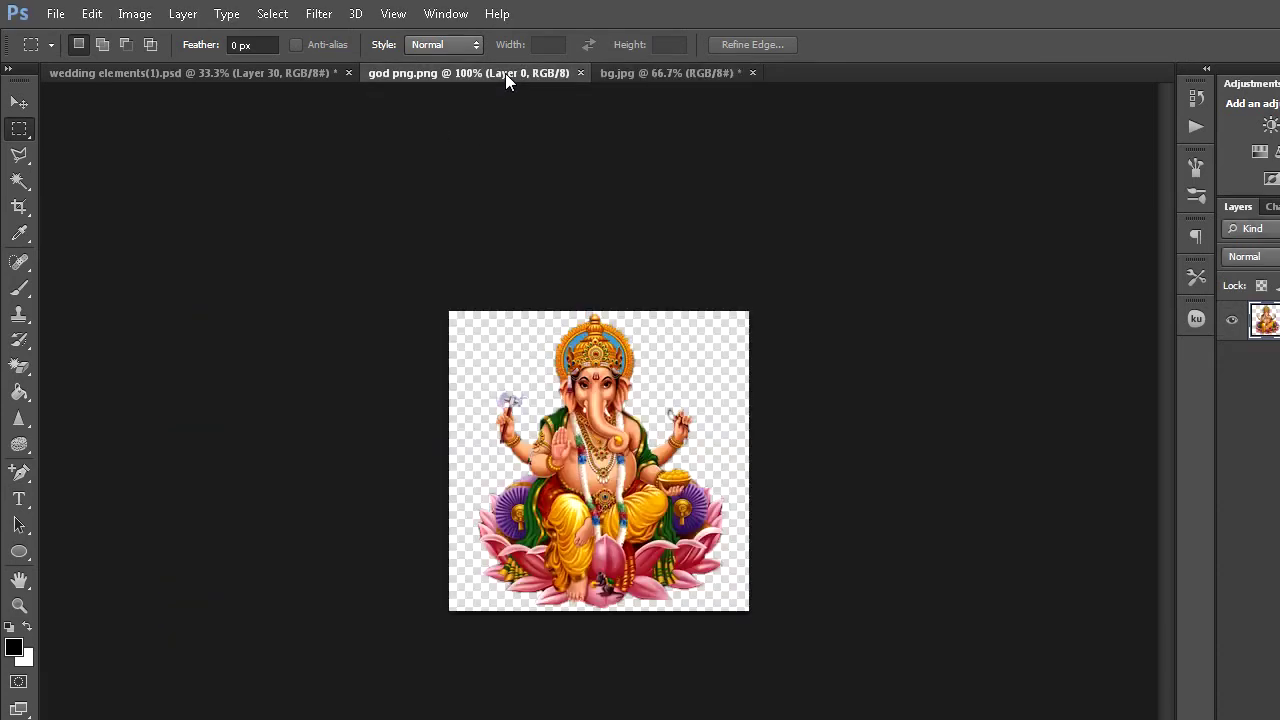
left_click(273, 14)
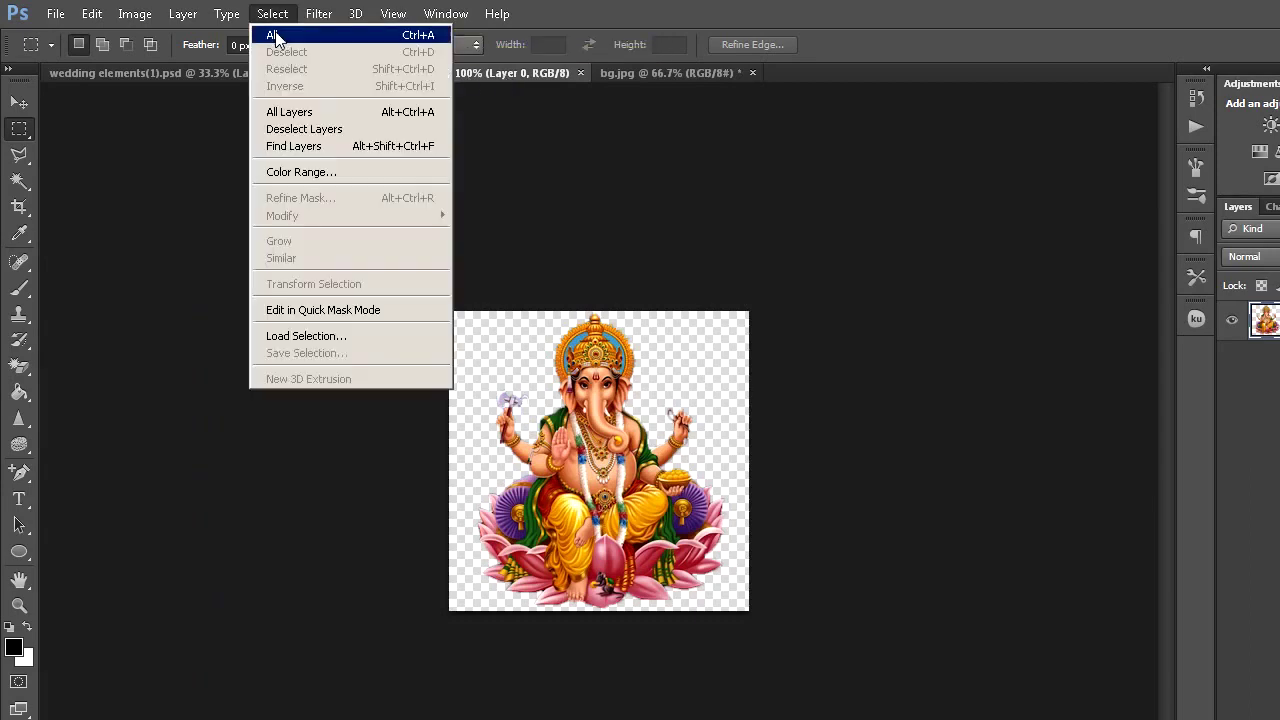
left_click(274, 35)
left_click(90, 15)
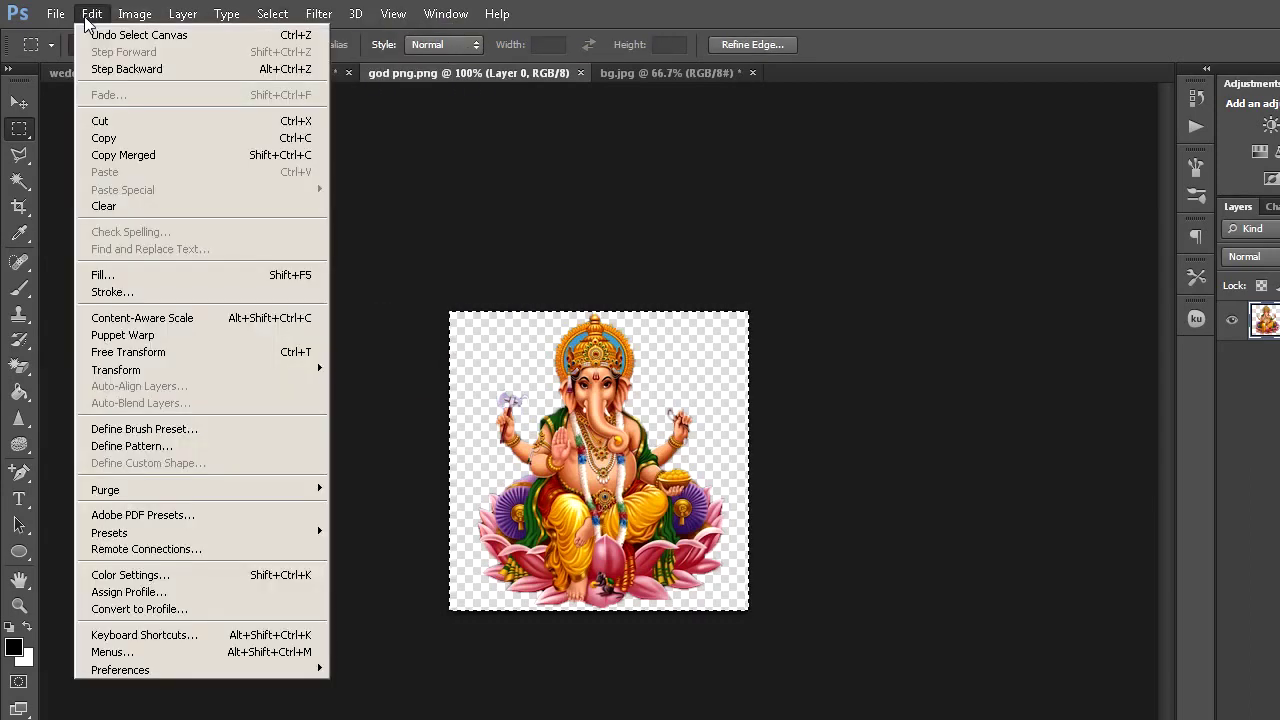
left_click(104, 138)
left_click(650, 75)
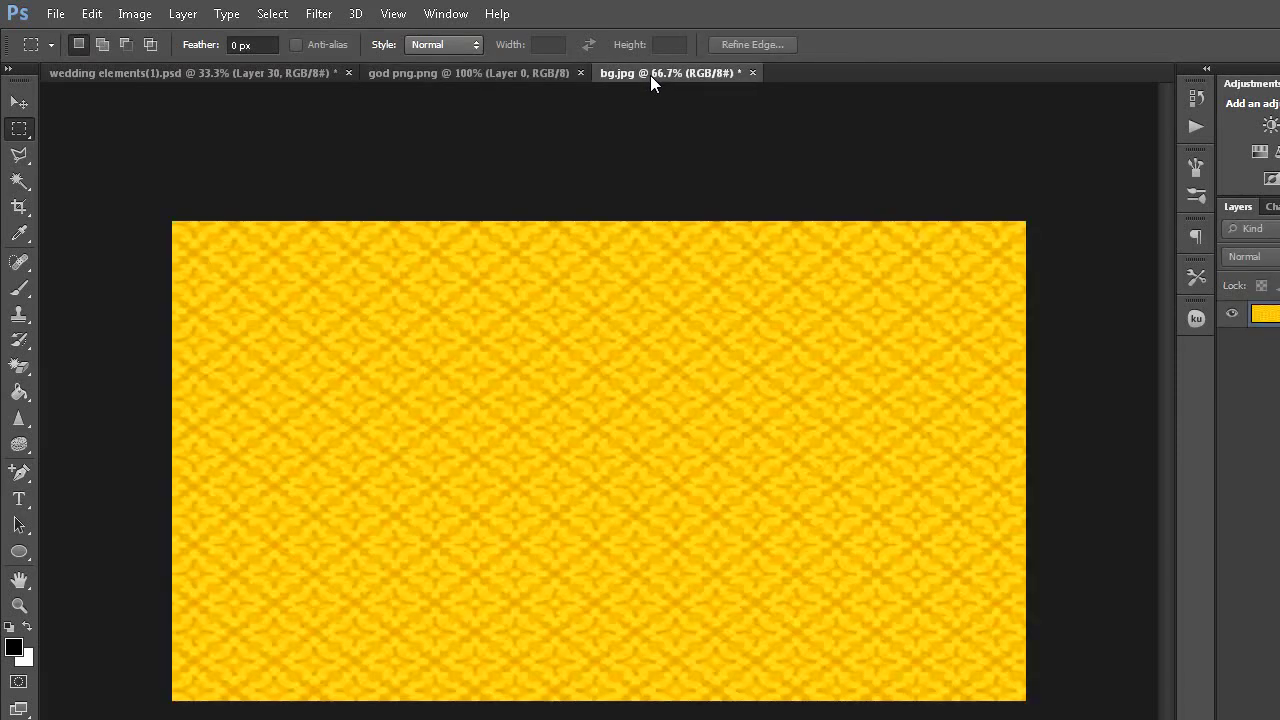
left_click(97, 18)
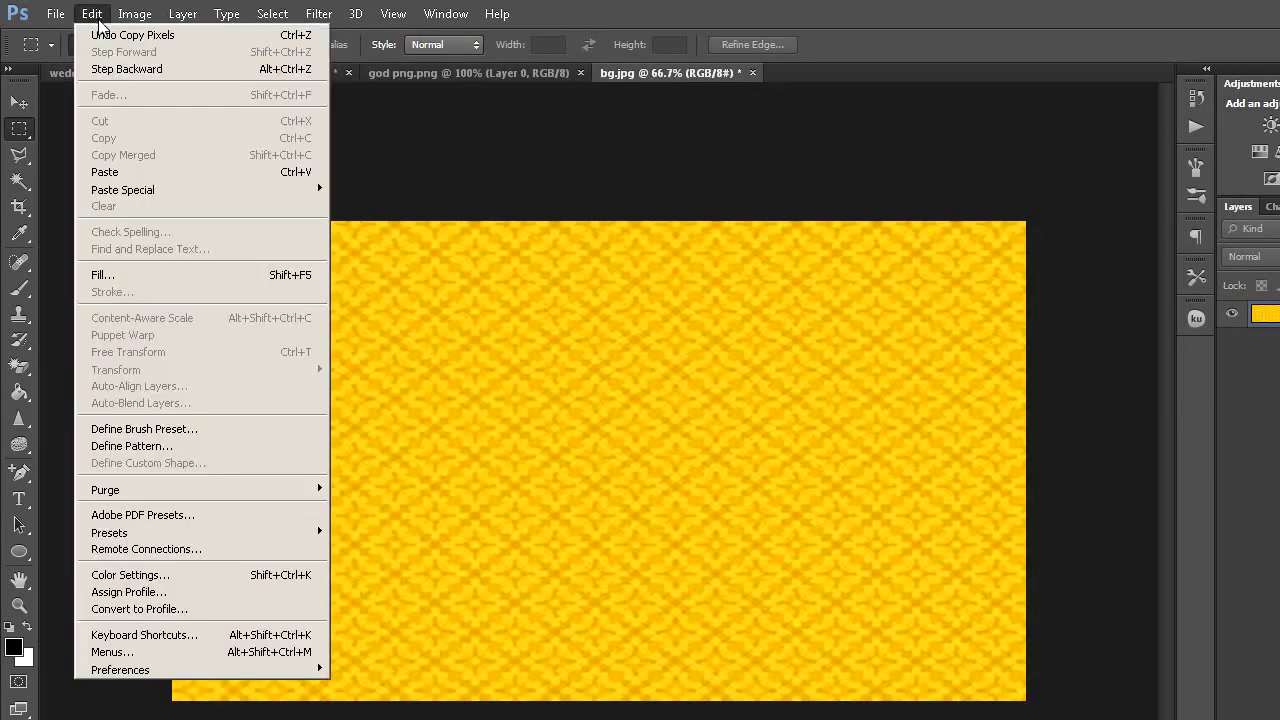
left_click(110, 172)
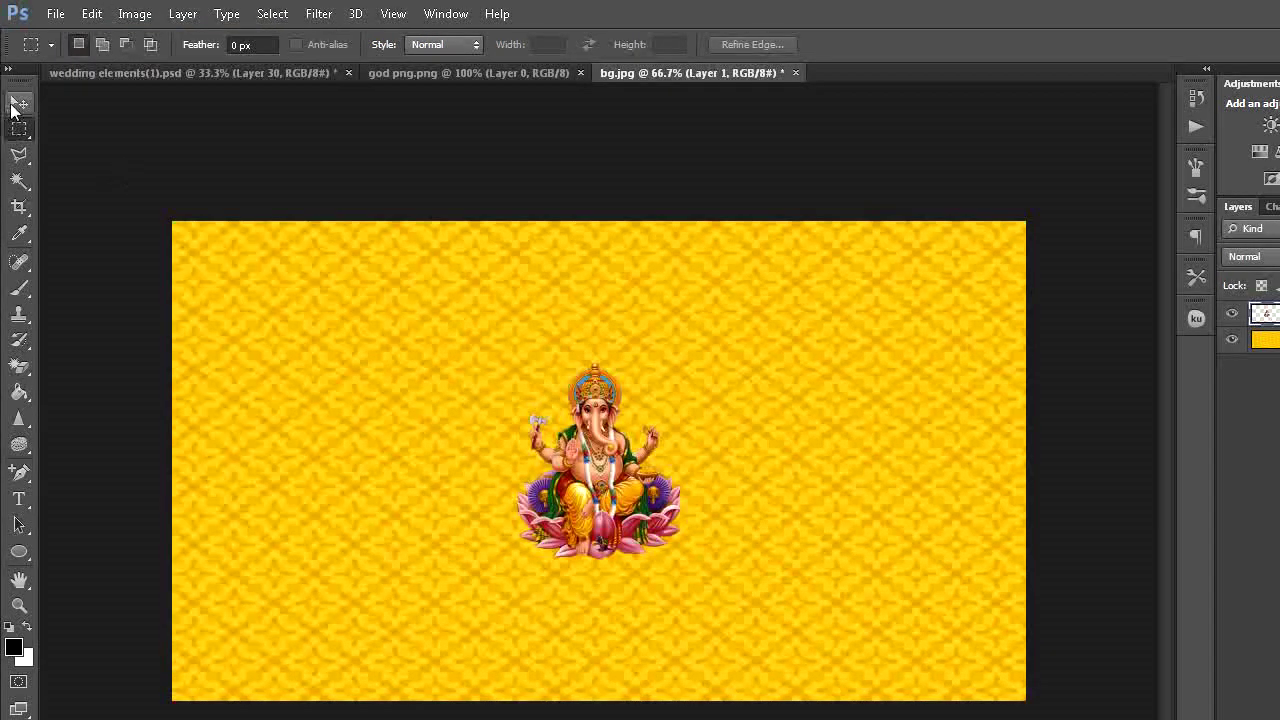
Move the Ganesha figure to the card's left side and enlarge it to about 164%.
left_click(19, 102)
left_click_drag(615, 512, 378, 523)
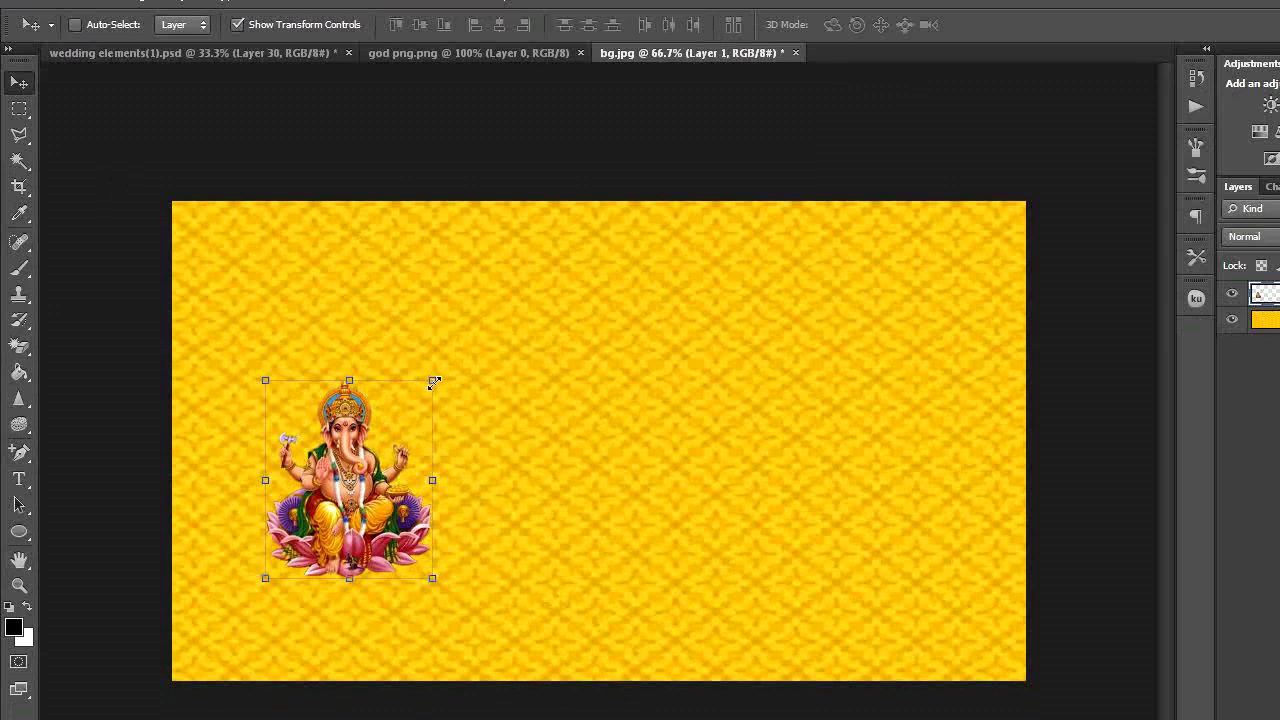
left_click_drag(432, 380, 516, 343)
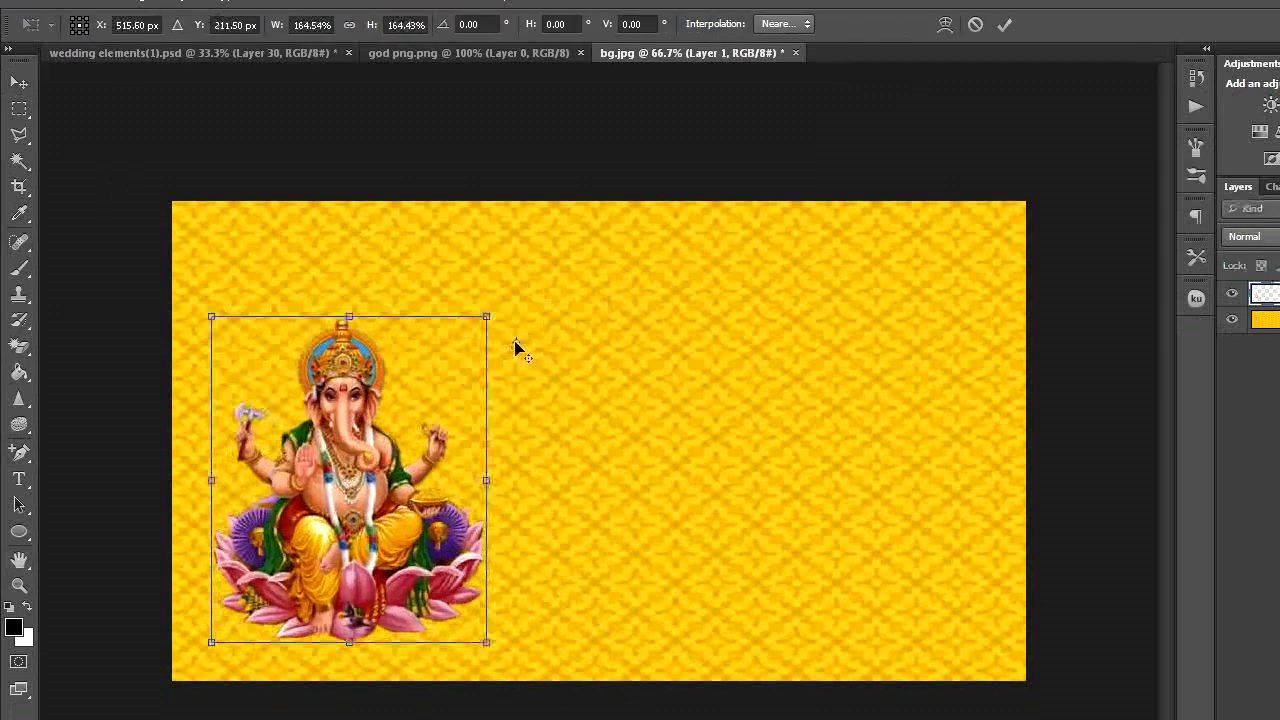
key("Return")
key("m")
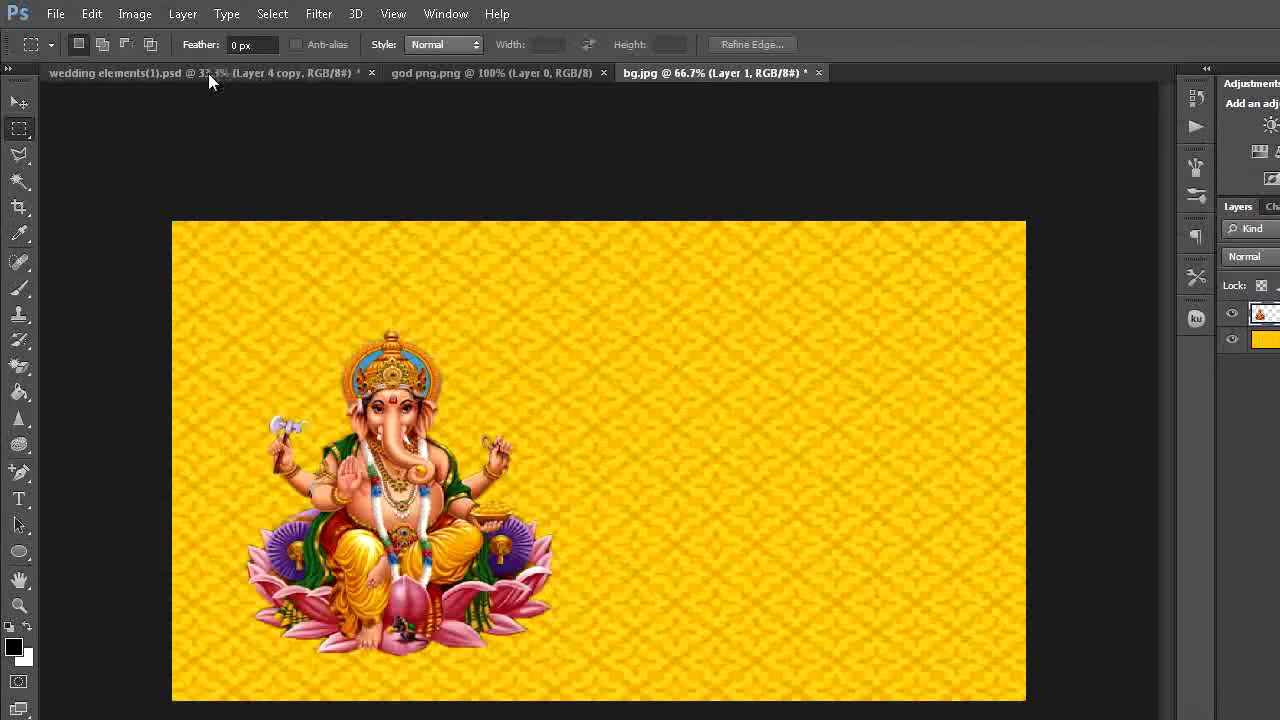
Copy the garland strip from the wedding elements document and paste it into bg.jpg.
left_click(208, 73)
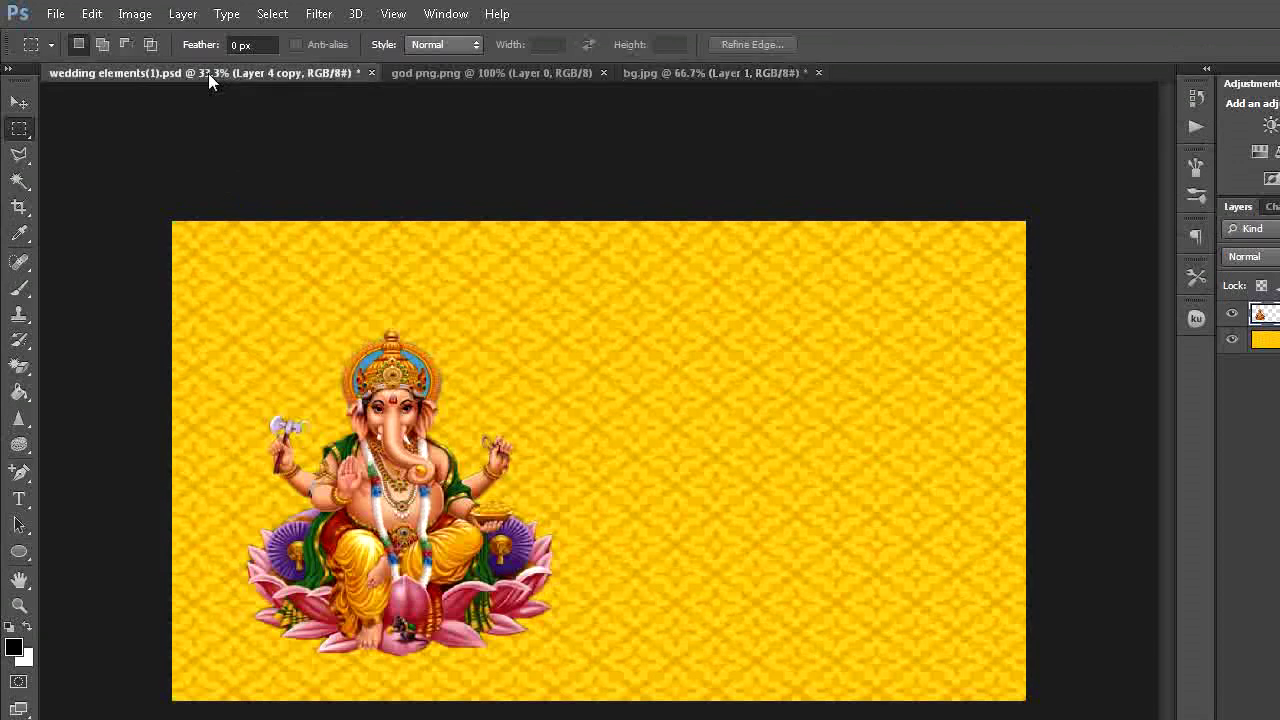
left_click(284, 20)
left_click(280, 33)
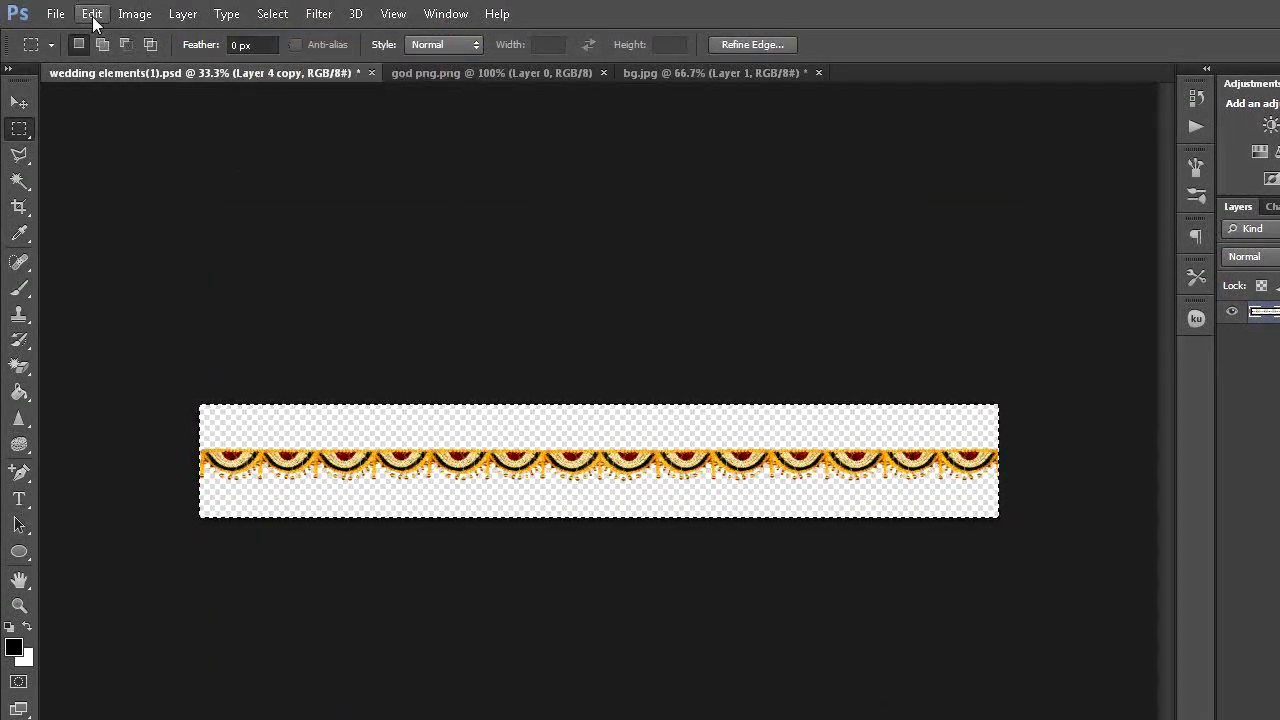
left_click(92, 20)
left_click(100, 138)
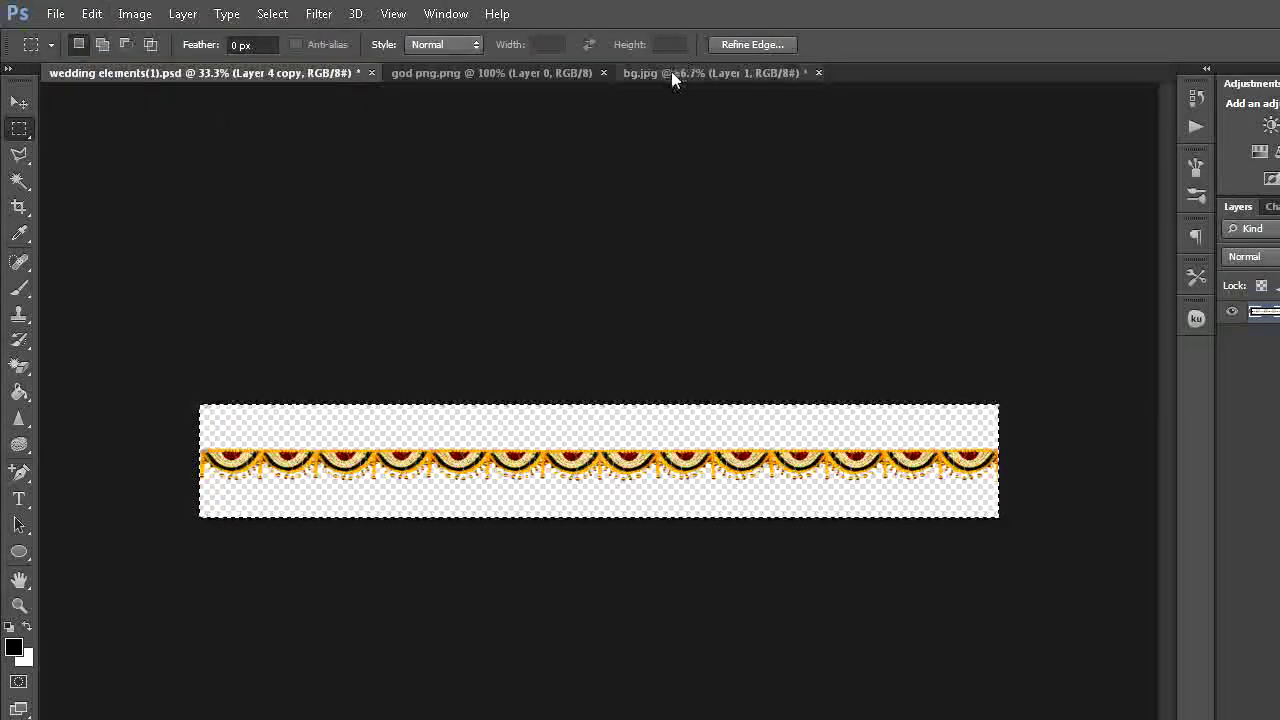
left_click(671, 73)
left_click(91, 14)
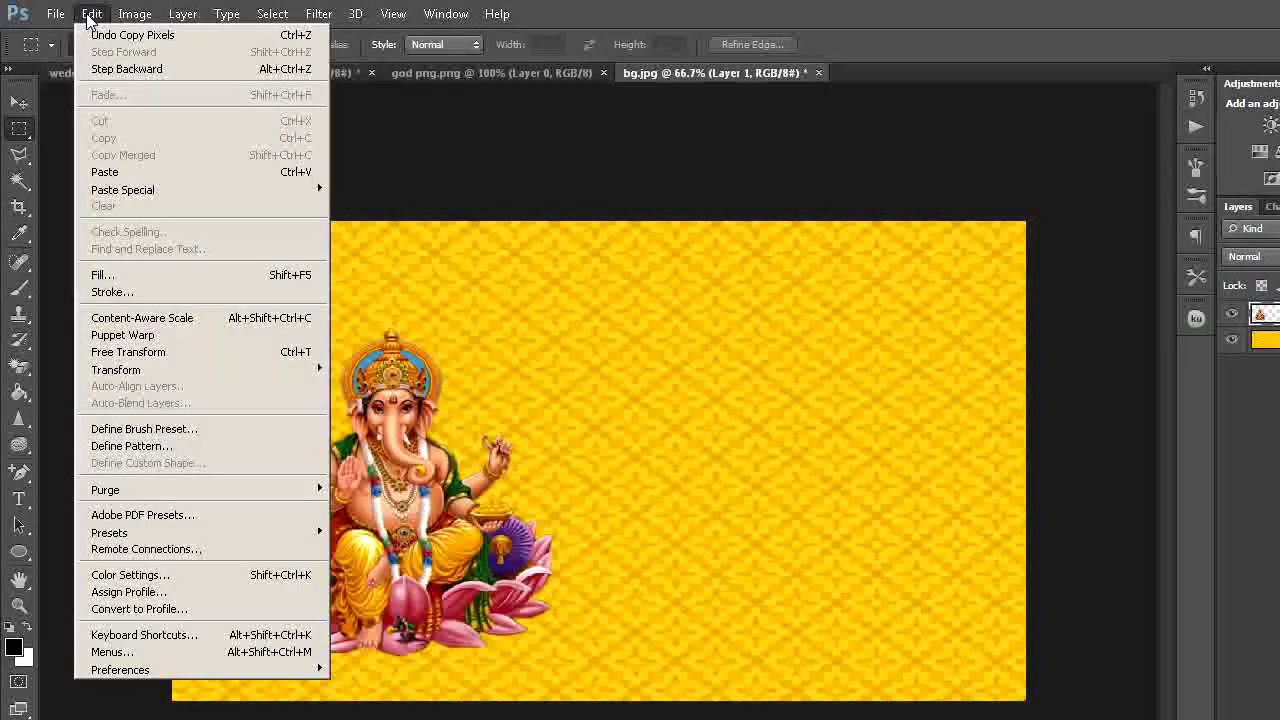
left_click(104, 172)
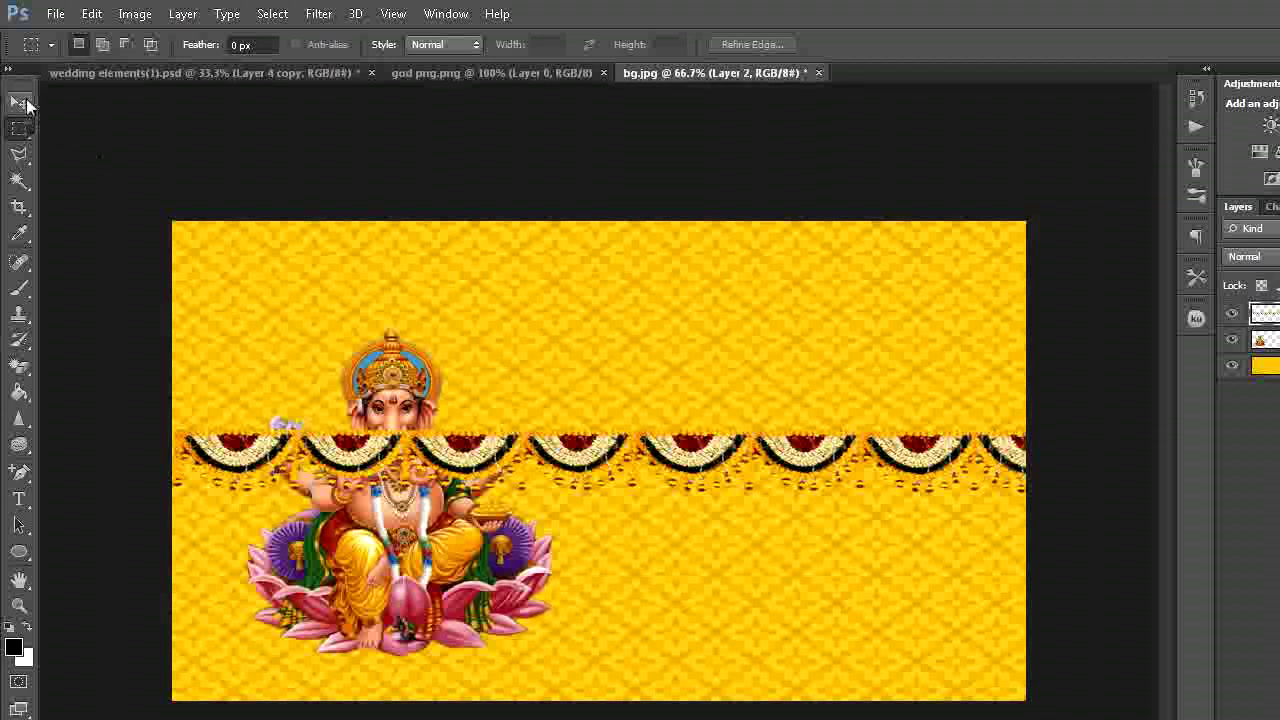
Move the garland to the top edge and stretch it across the card's full width.
left_click(19, 102)
left_click_drag(686, 488, 646, 262)
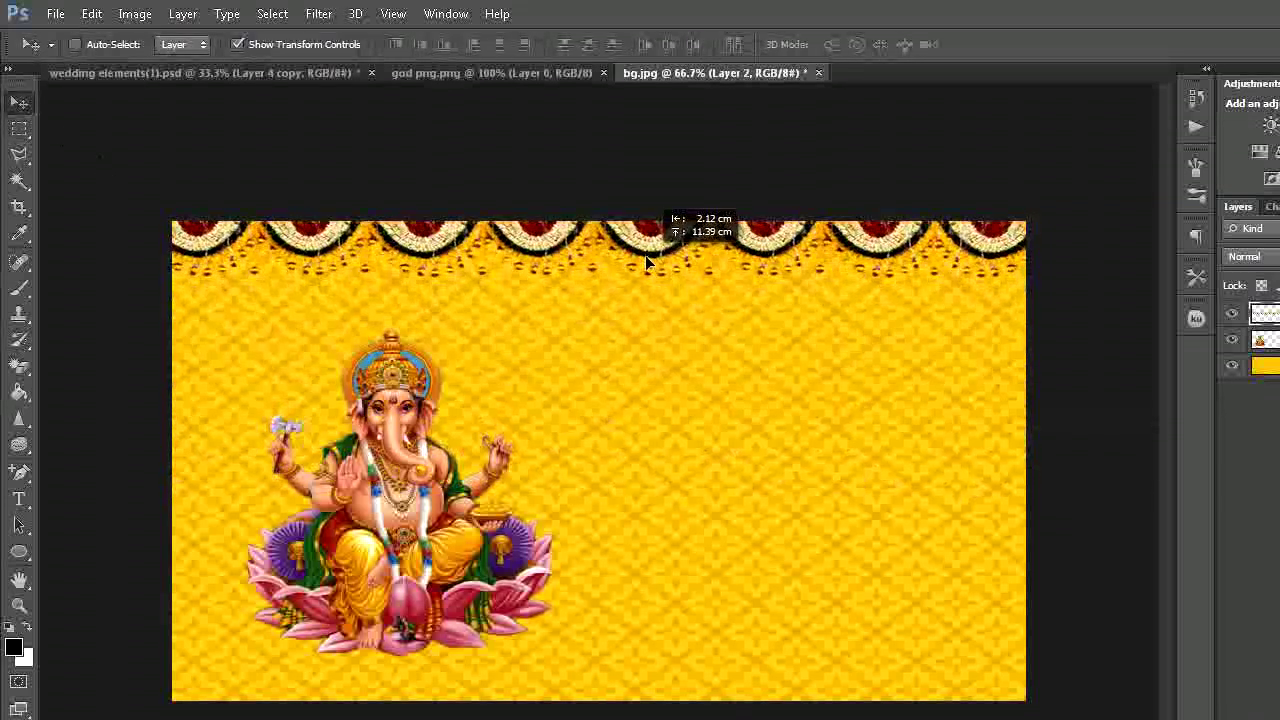
left_click_drag(645, 255, 645, 255)
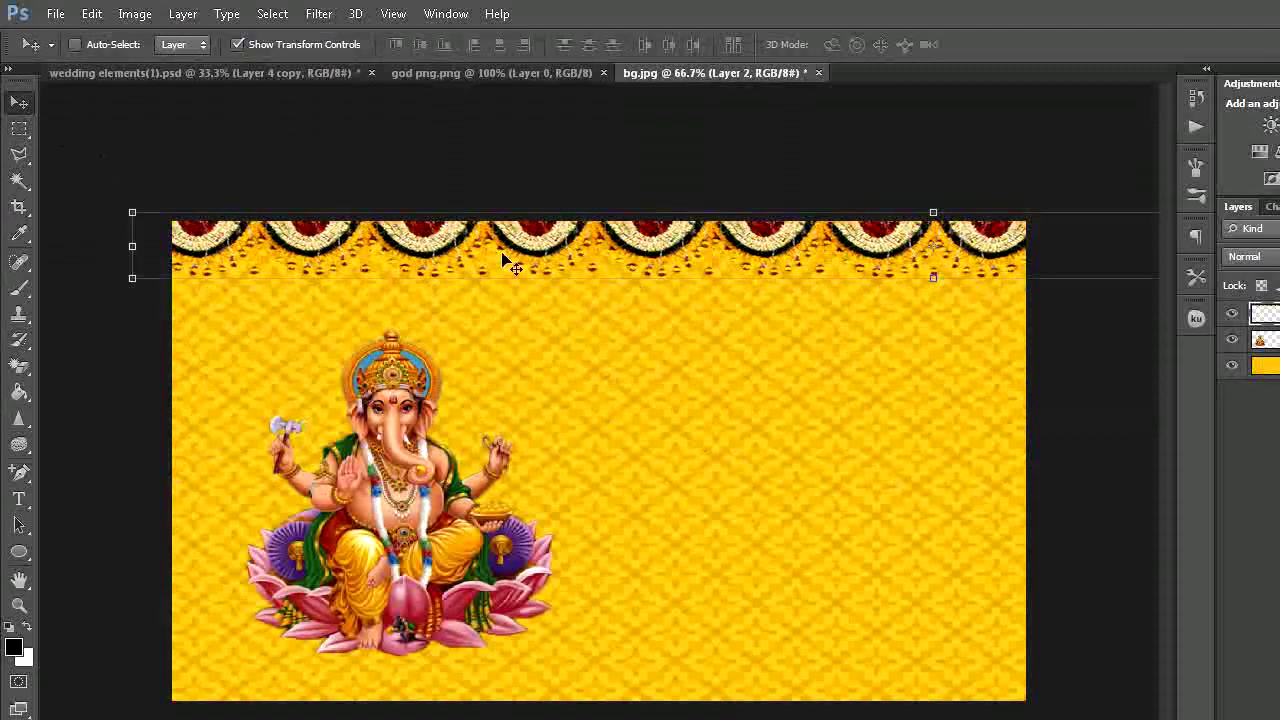
left_click_drag(132, 247, 168, 247)
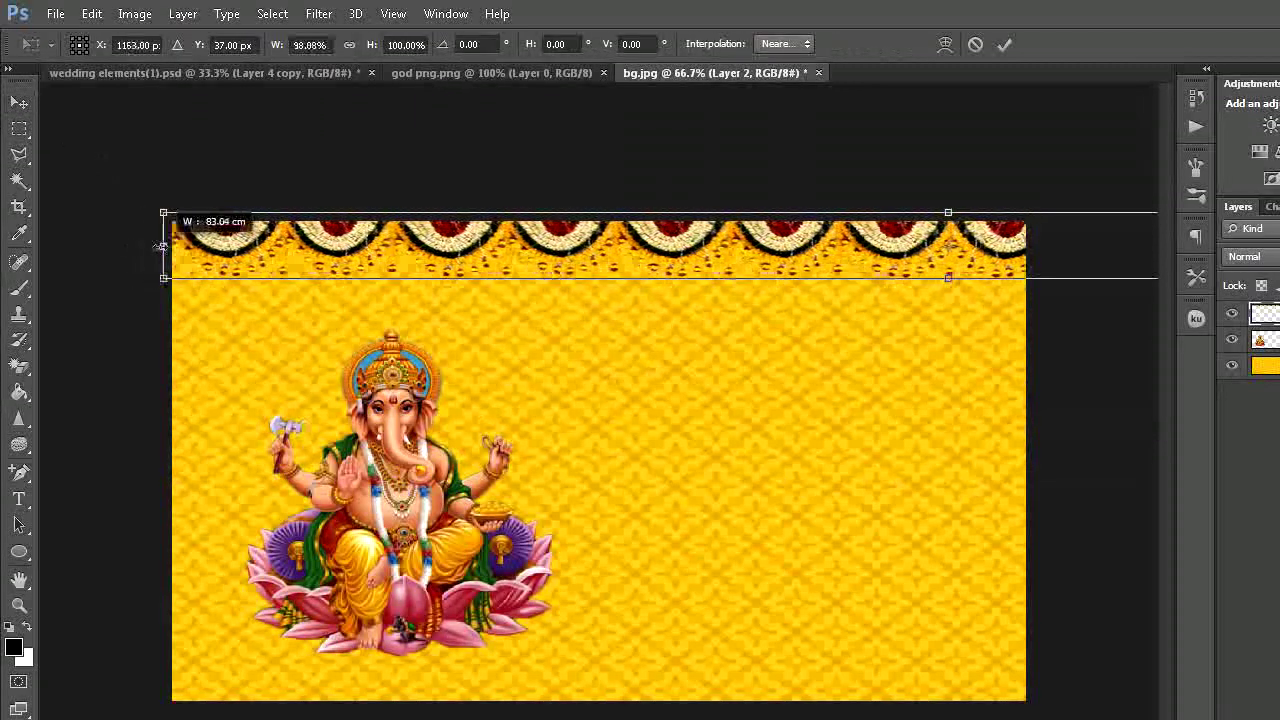
left_click_drag(369, 247, 260, 258)
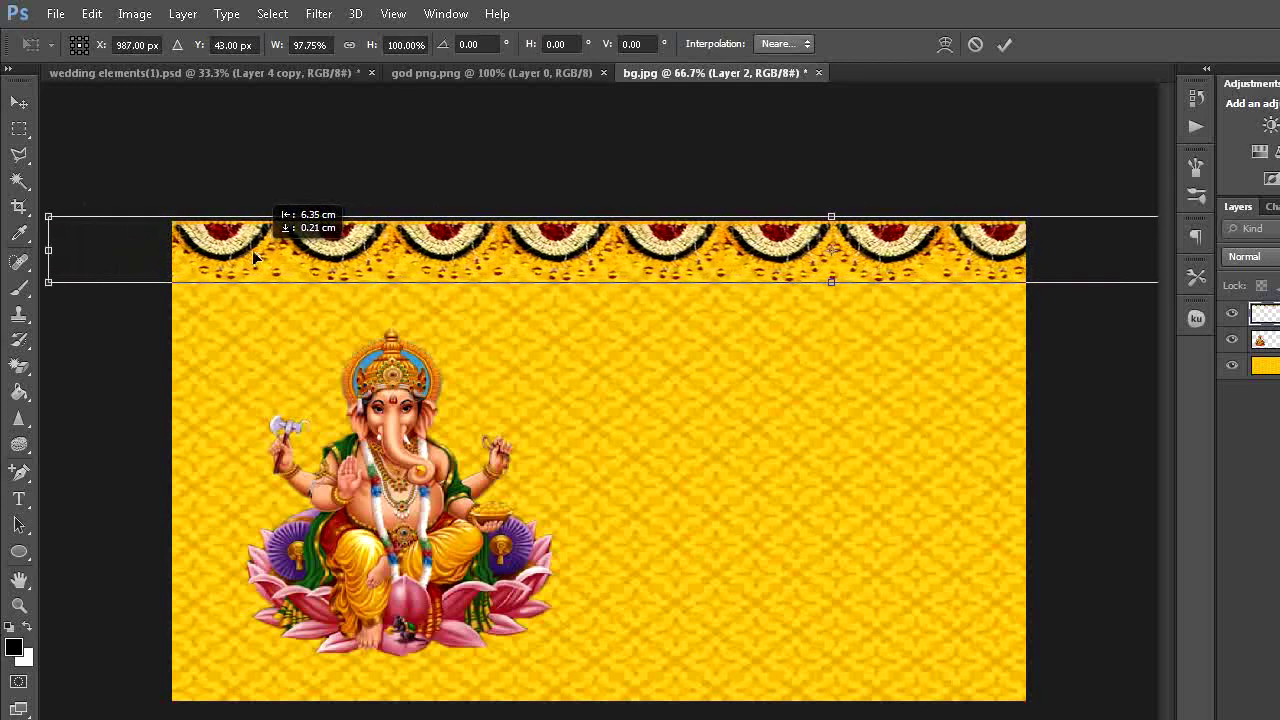
left_click_drag(260, 258, 249, 254)
left_click(19, 128)
left_click(625, 336)
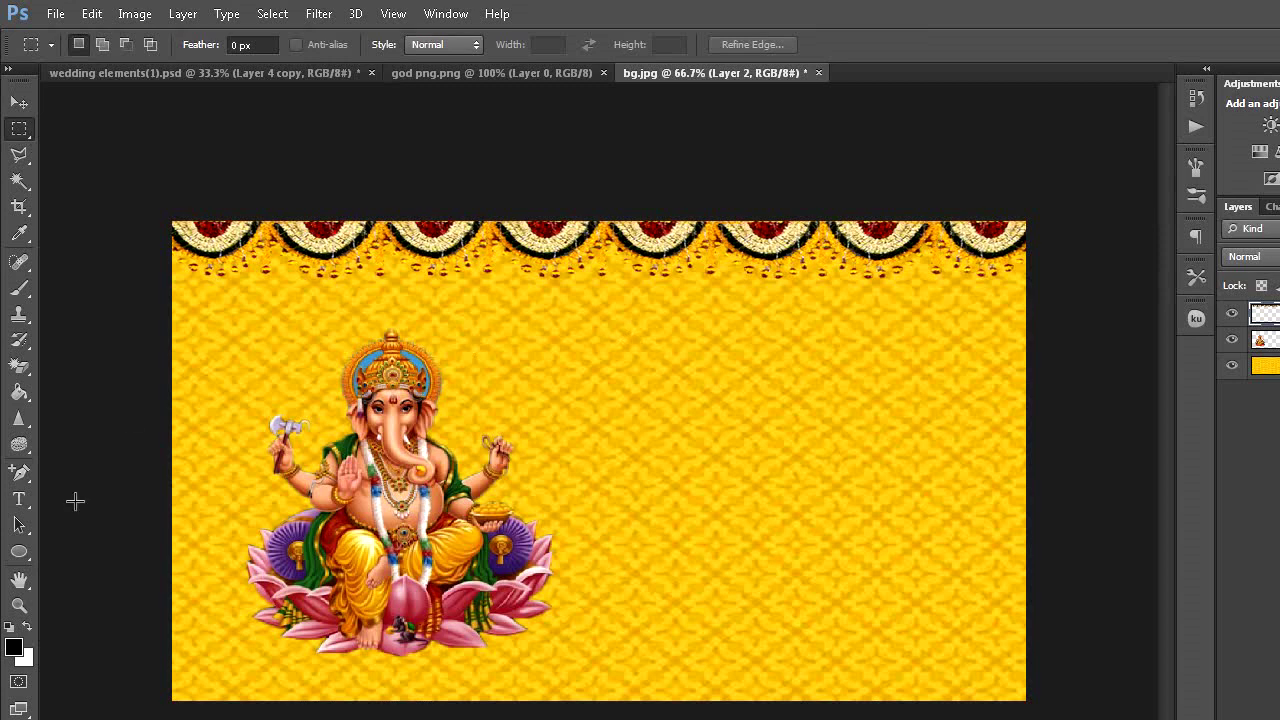
Pick the Horizontal Type tool with a deep blue text colour.
left_click(20, 503)
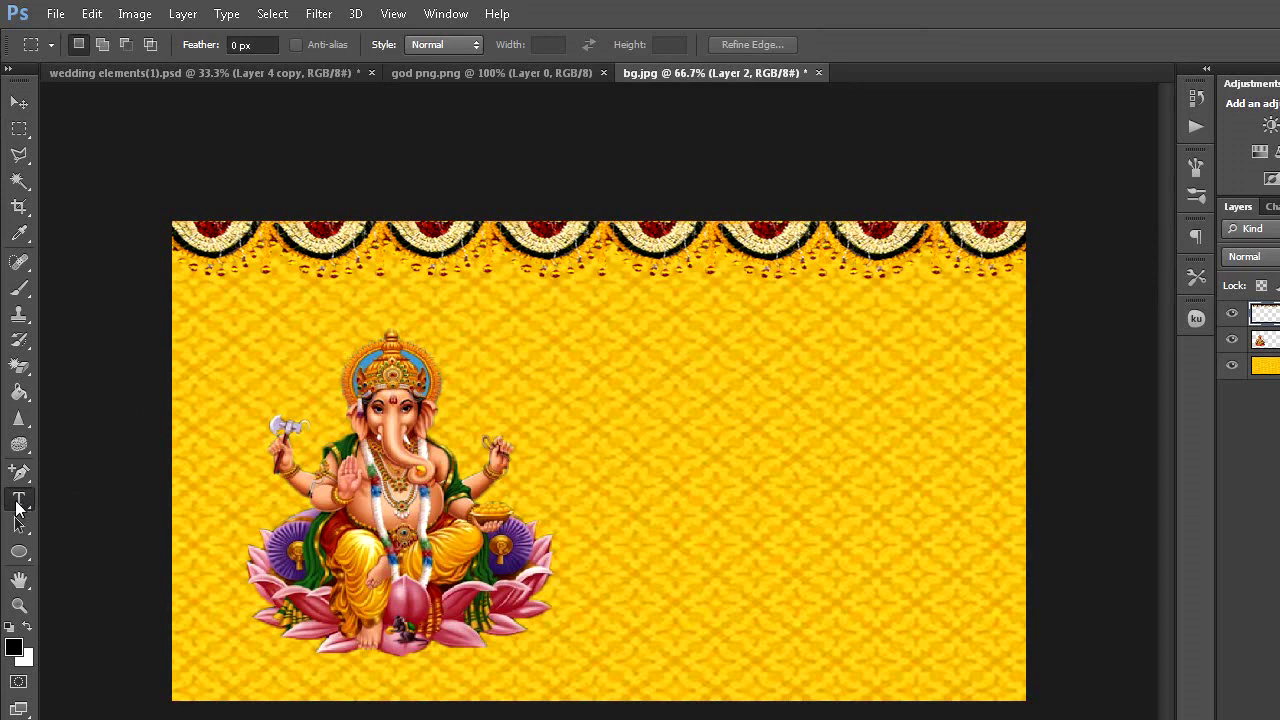
left_click(17, 505)
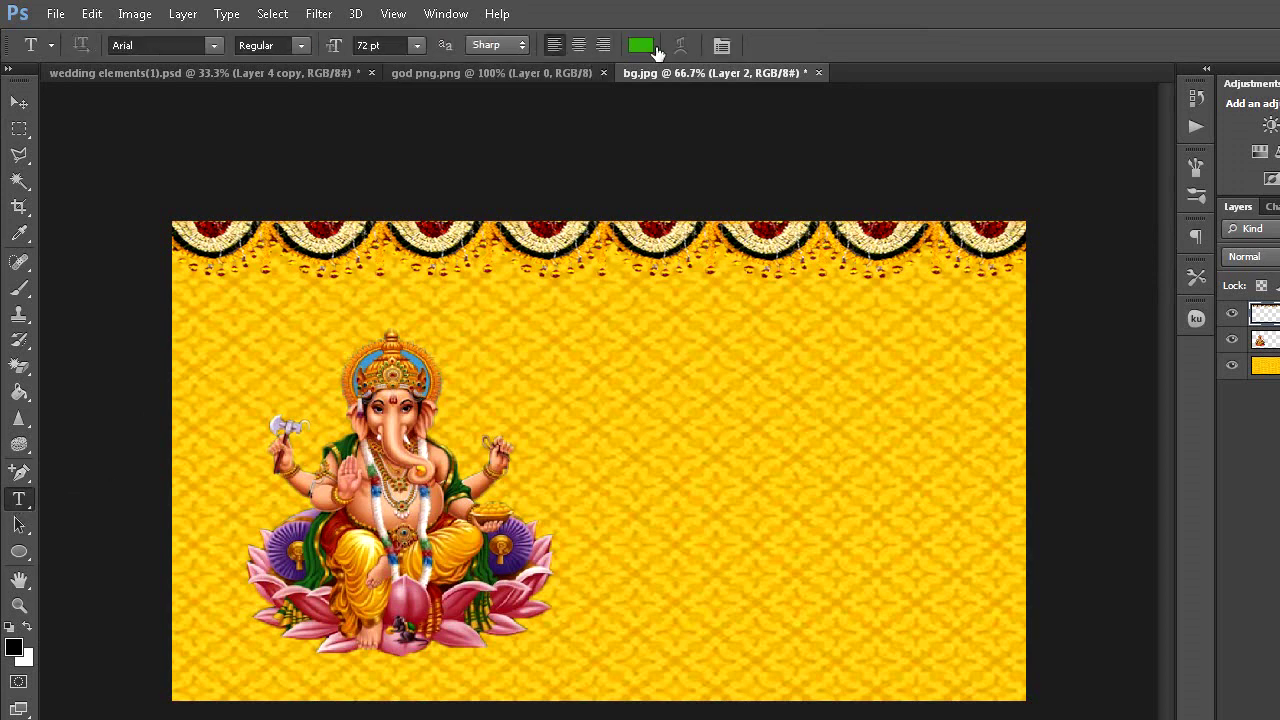
left_click(641, 45)
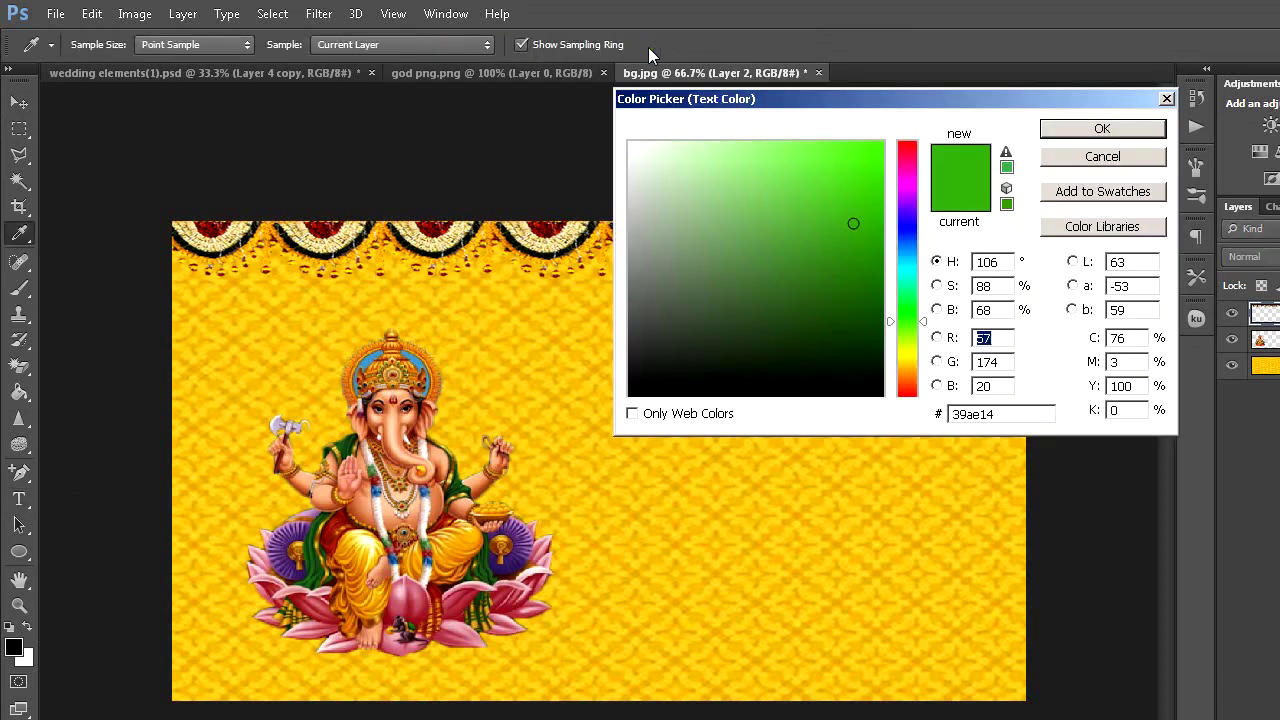
left_click(909, 231)
left_click(879, 199)
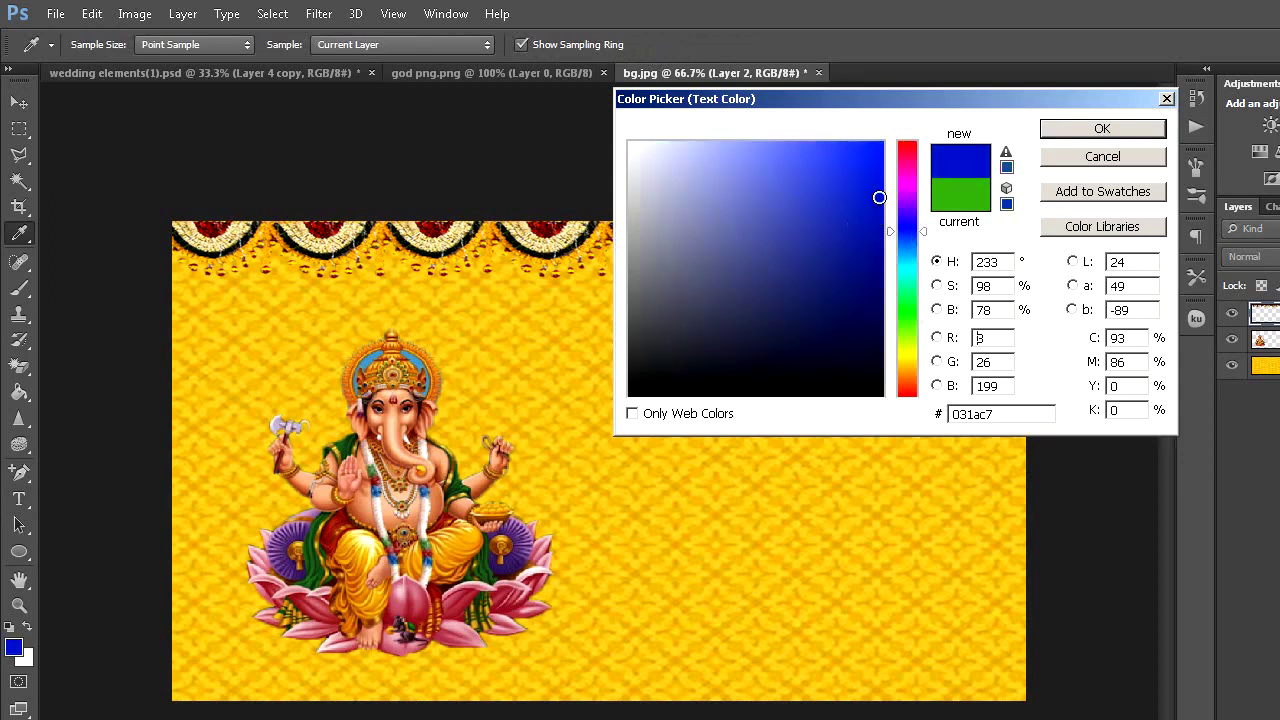
left_click(876, 217)
left_click(1102, 128)
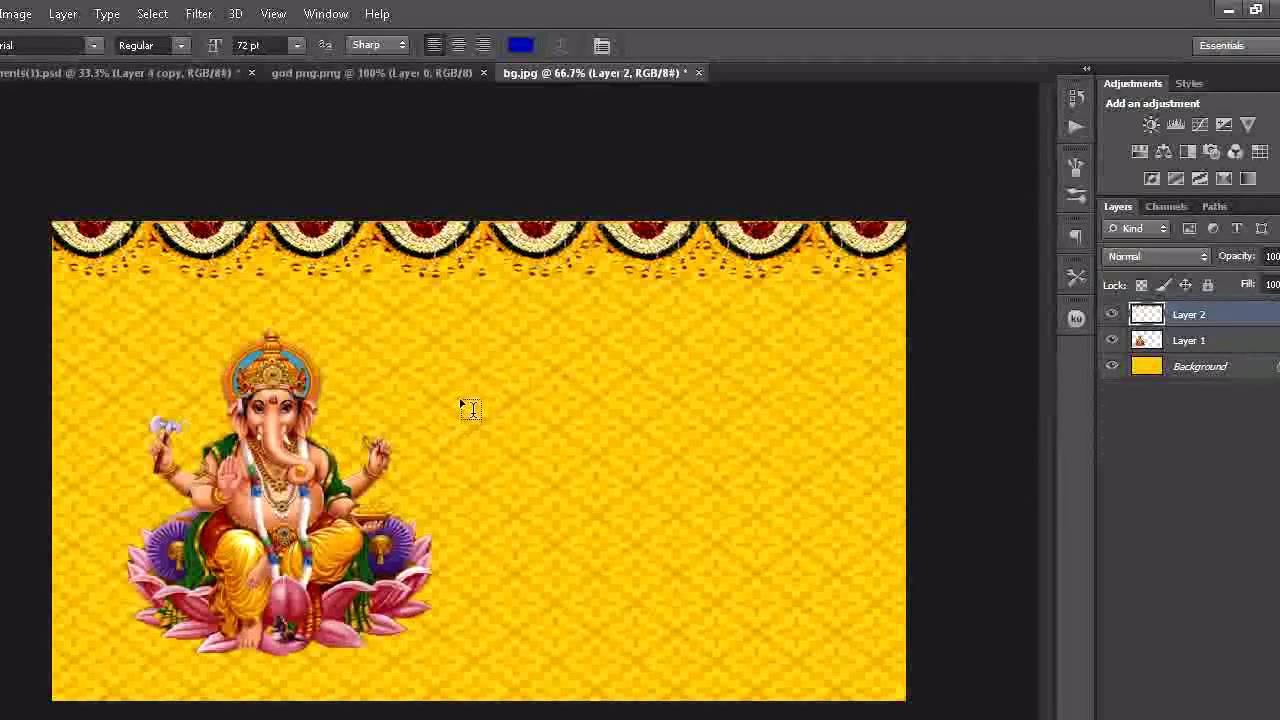
Type 'HAPPY VINAYAGAR CHUTURTHI', centre CHUTURTHI beneath, and place it beside Ganesha.
left_click(460, 396)
type("H")
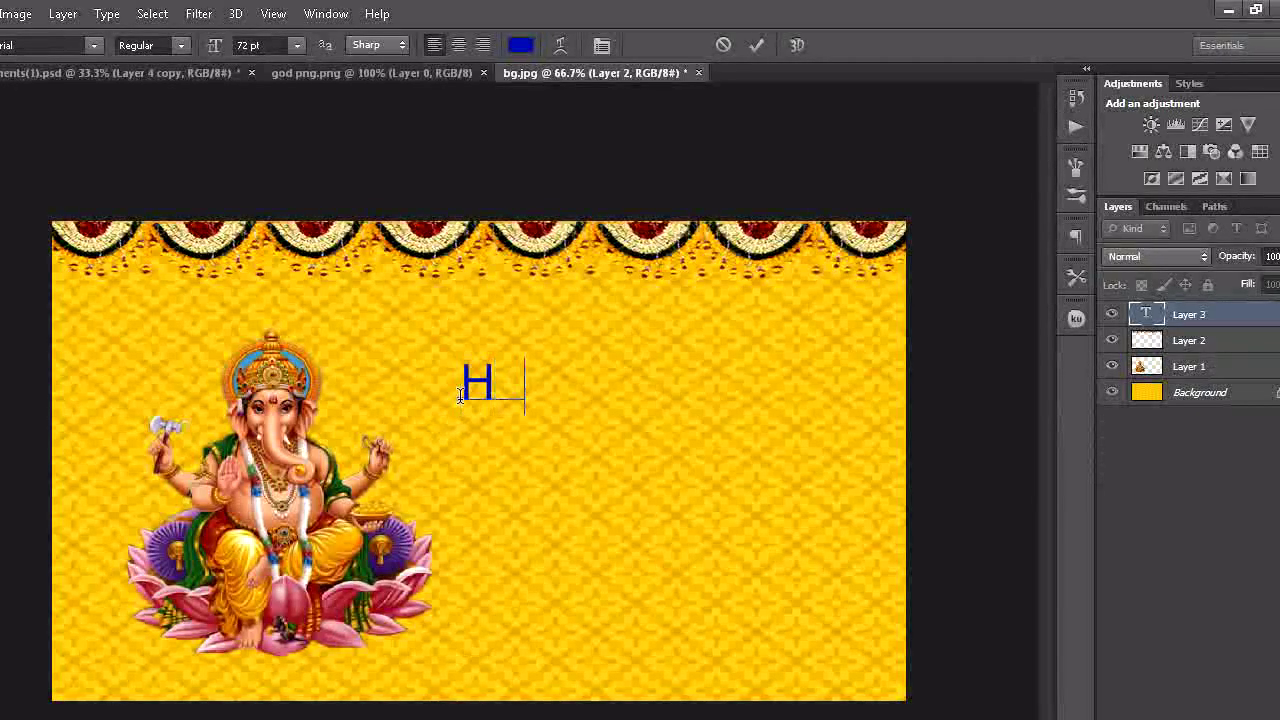
type("APPY VINAYAGAR ")
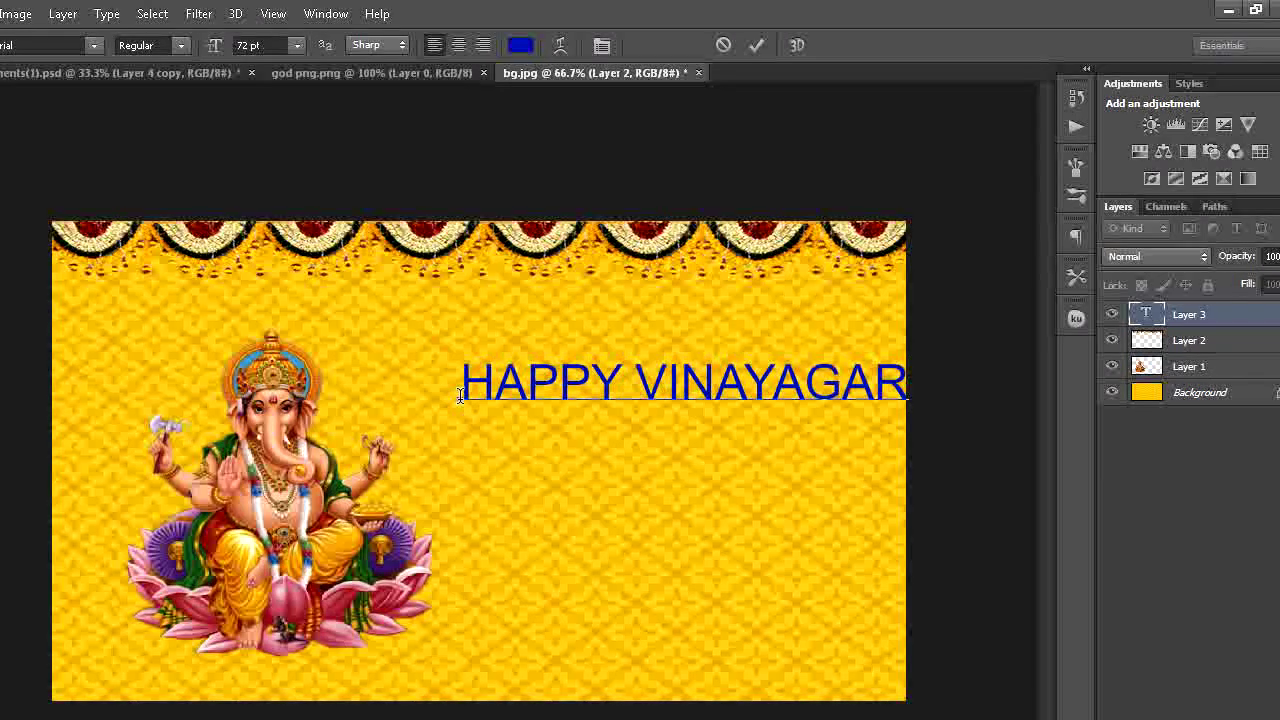
type("CHUTUR")
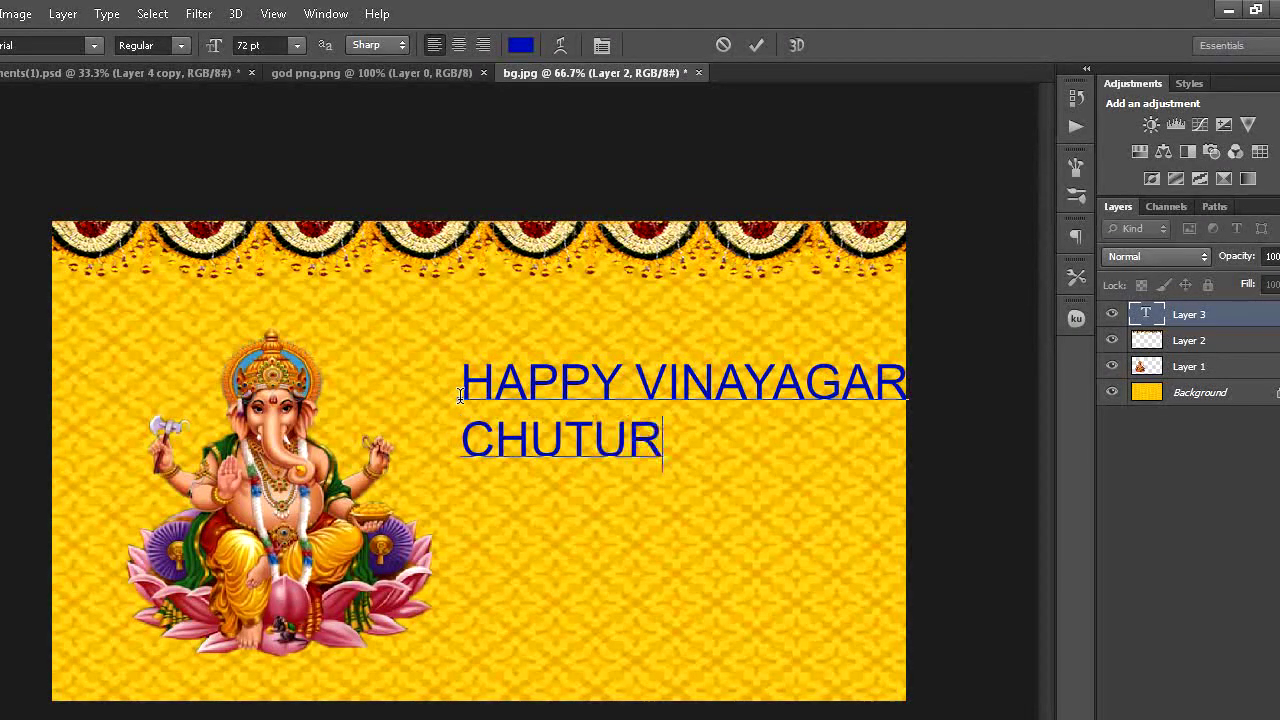
type("THI")
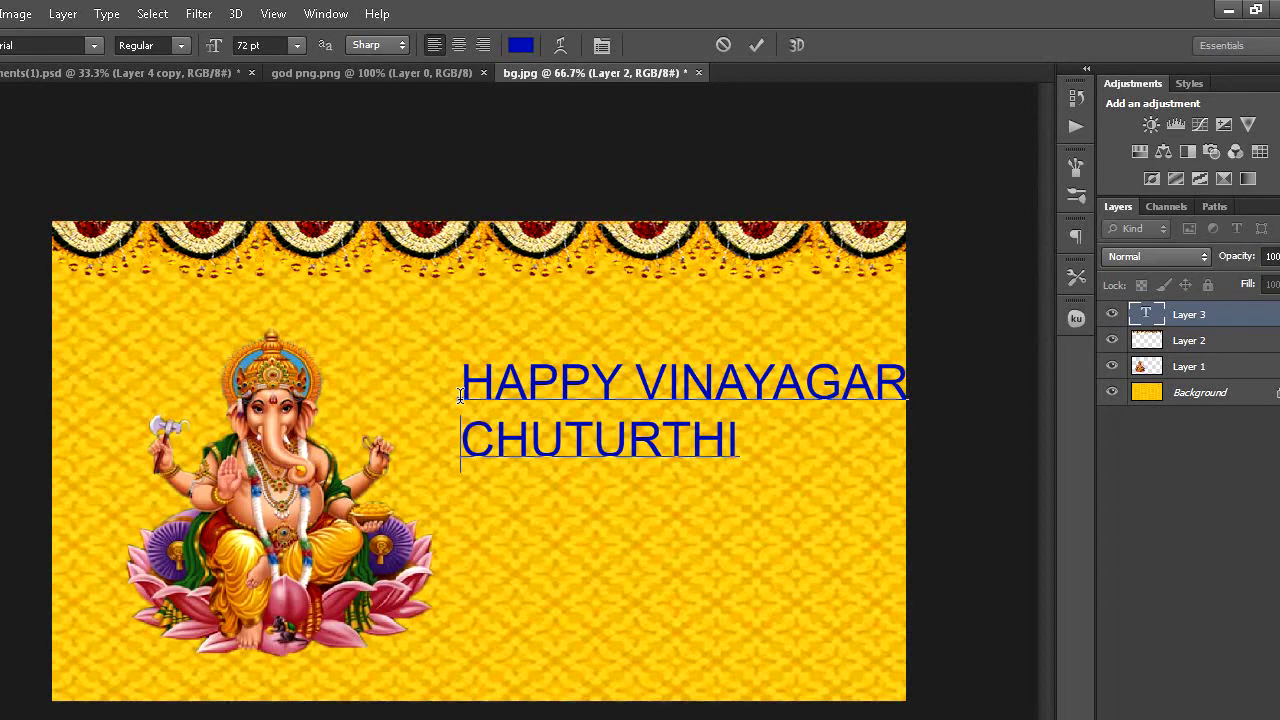
key("Home")
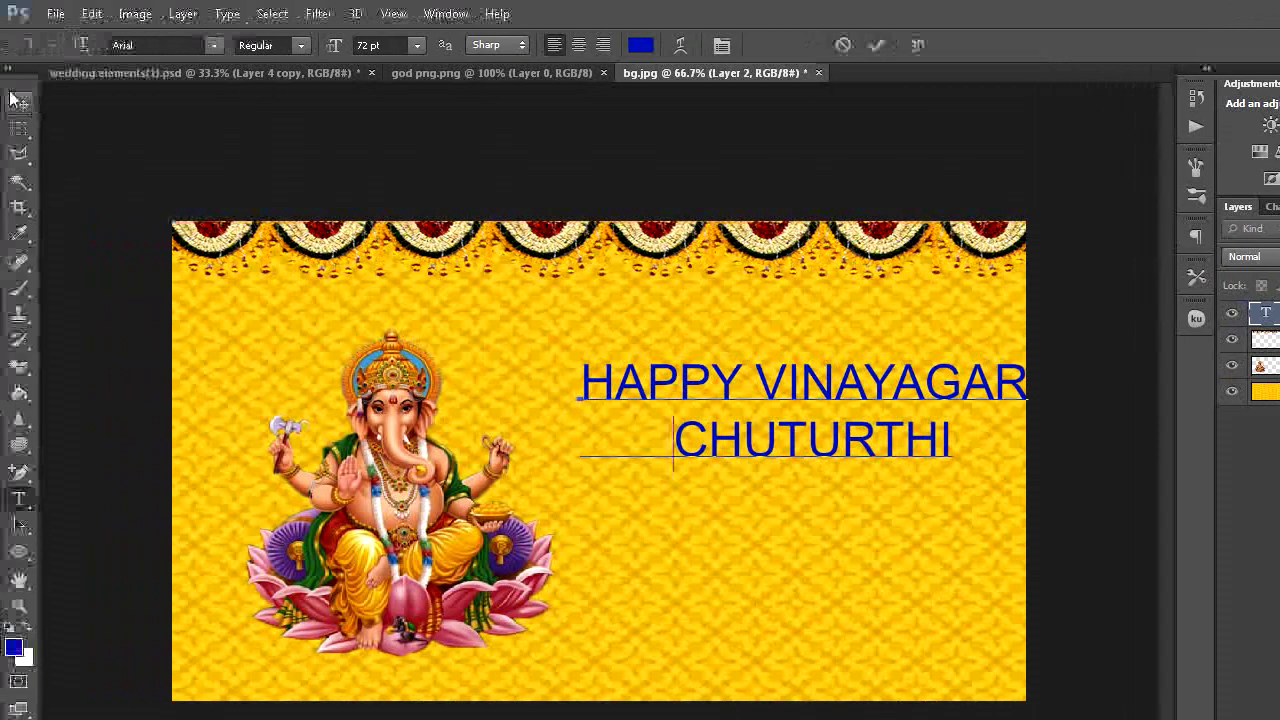
left_click(19, 101)
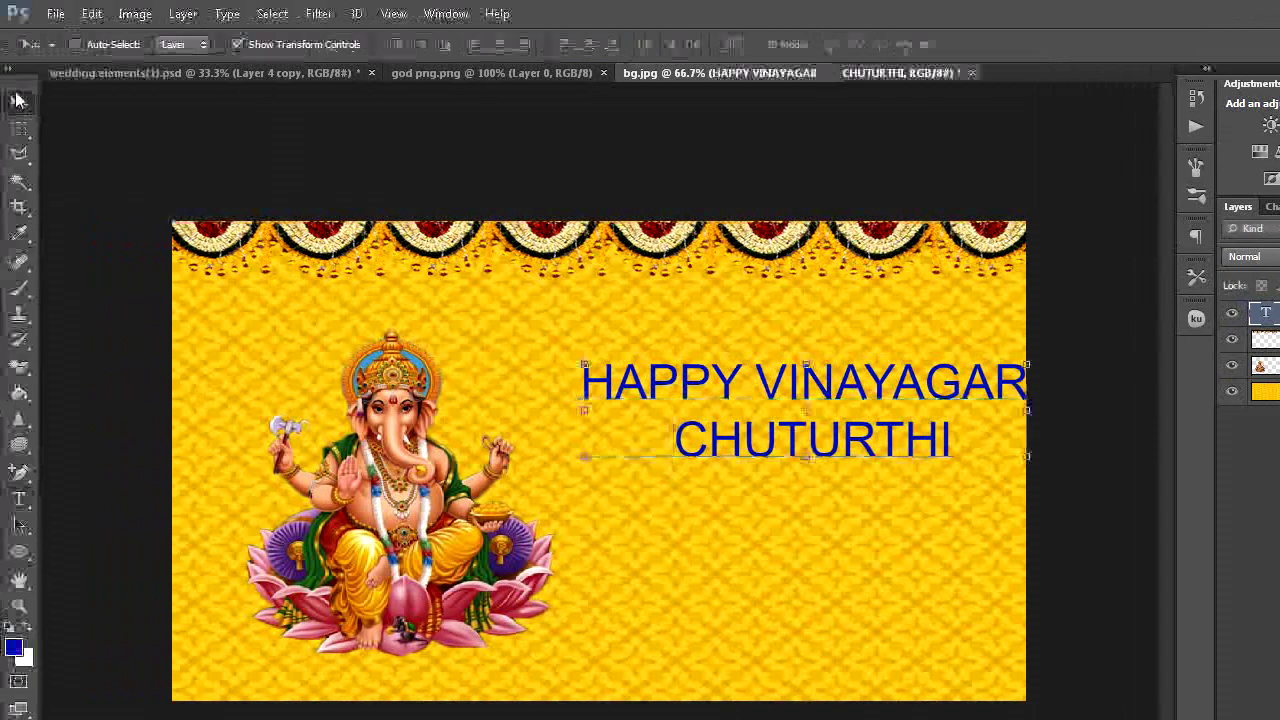
left_click_drag(777, 392, 735, 435)
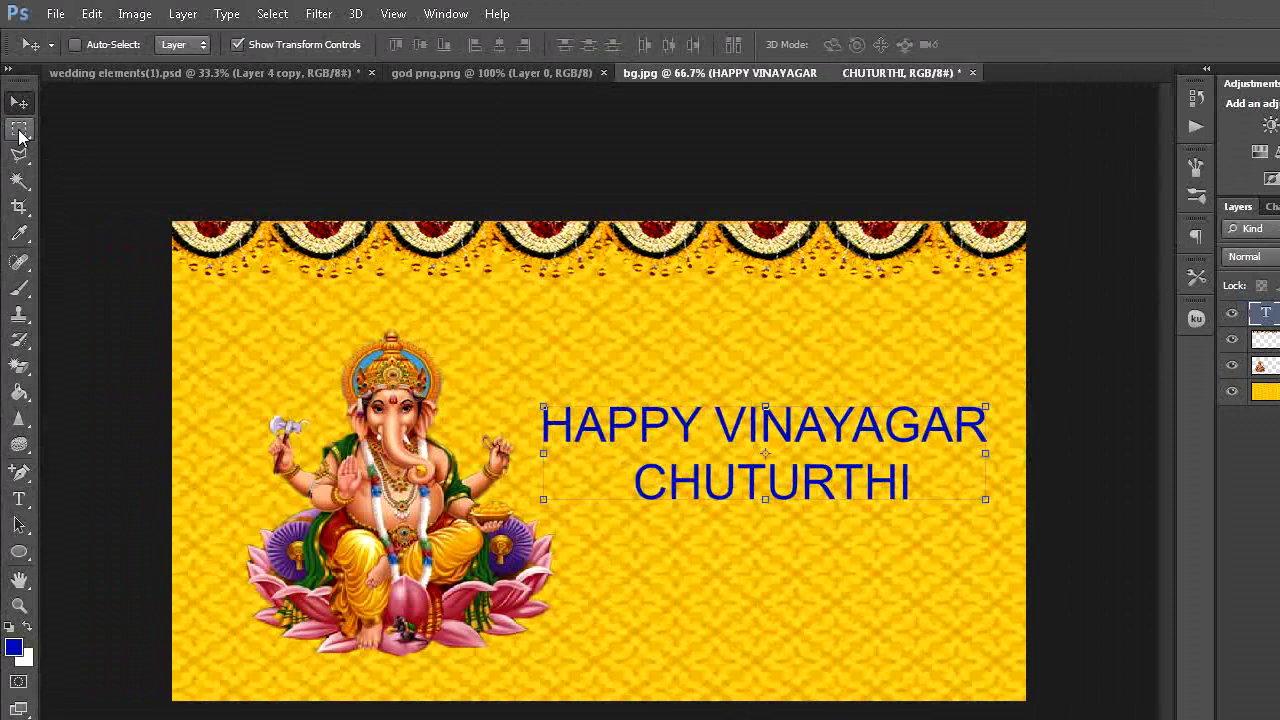
left_click(19, 130)
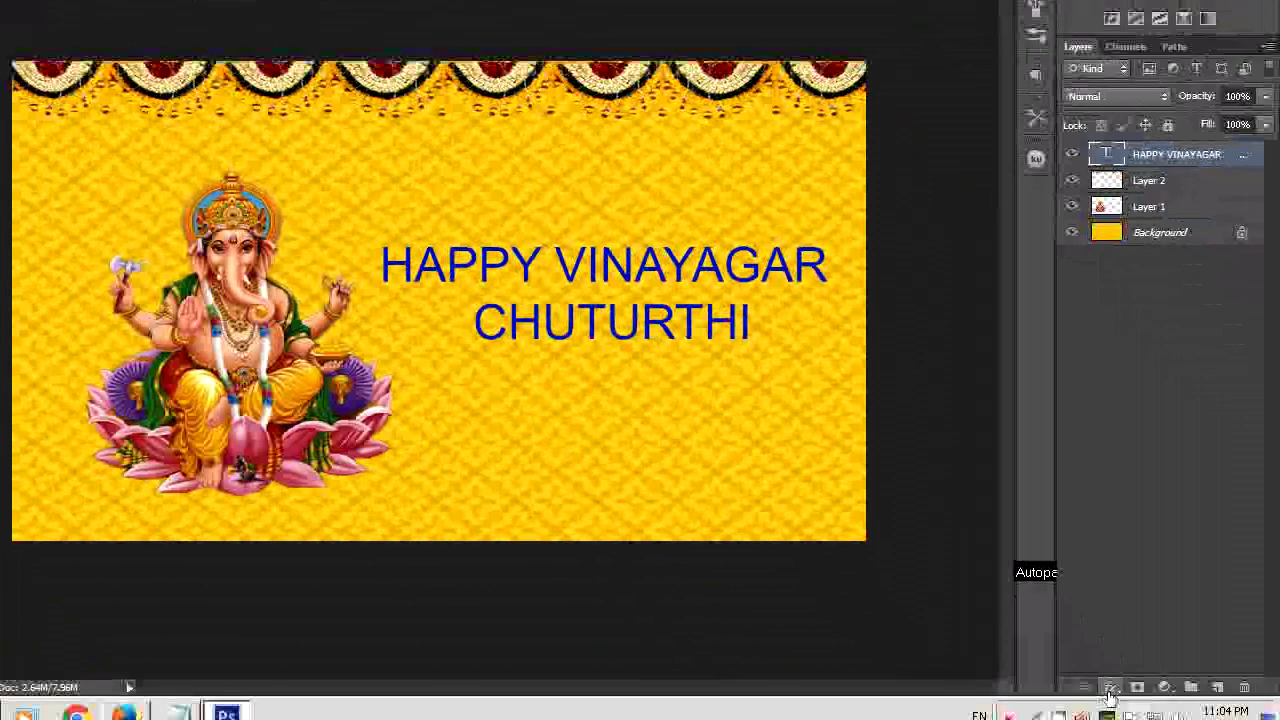
Enable Bevel & Emboss, Drop Shadow and Stroke in the title's Layer Style.
left_click(1102, 666)
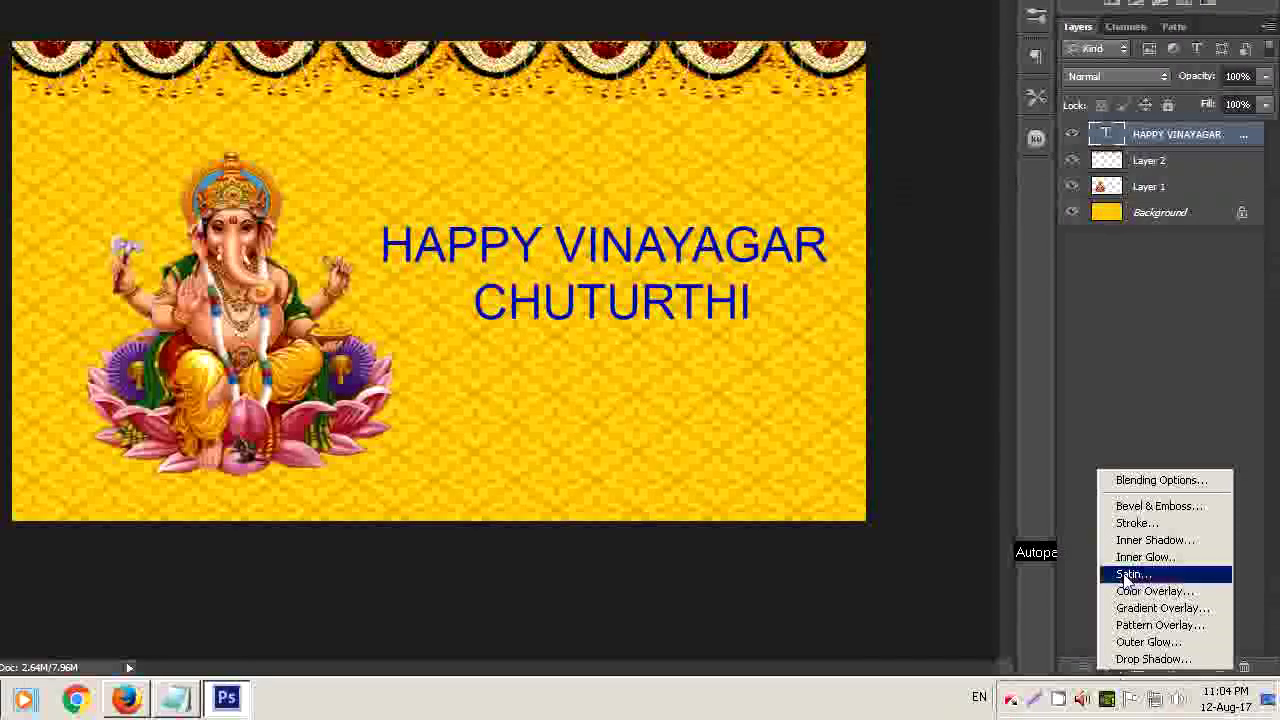
left_click(1140, 484)
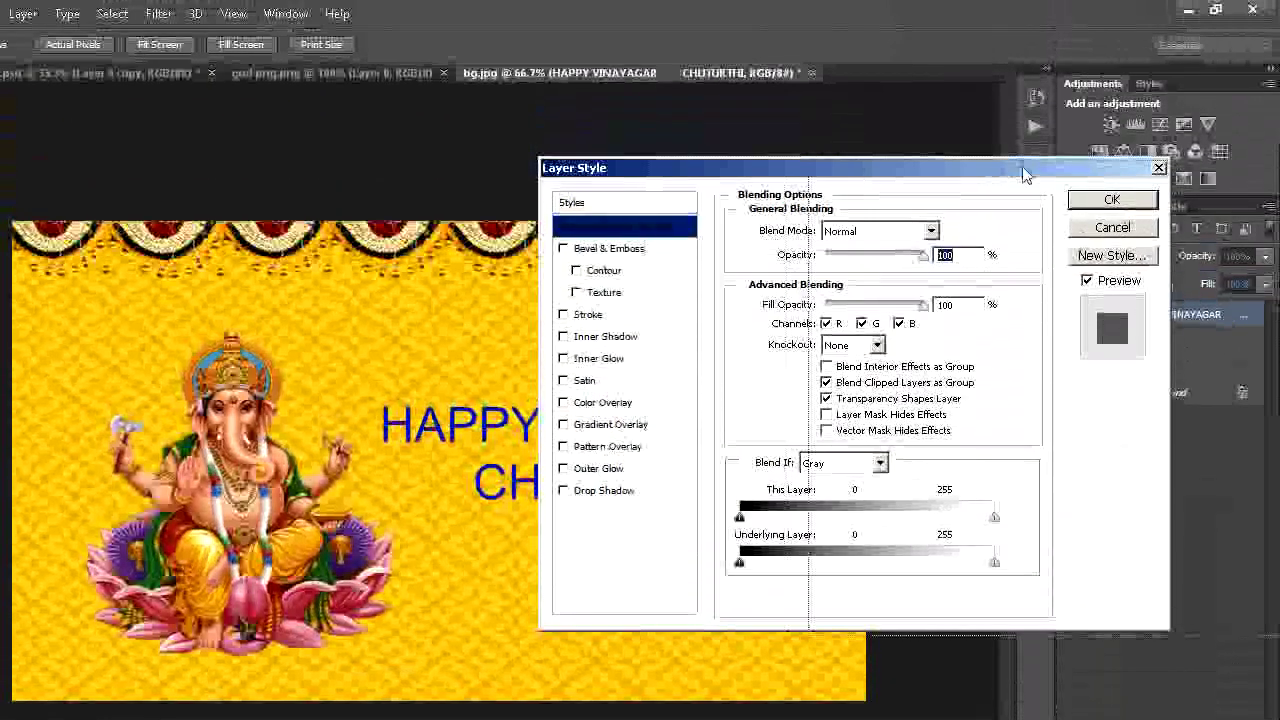
left_click_drag(739, 34, 1007, 178)
left_click(895, 256)
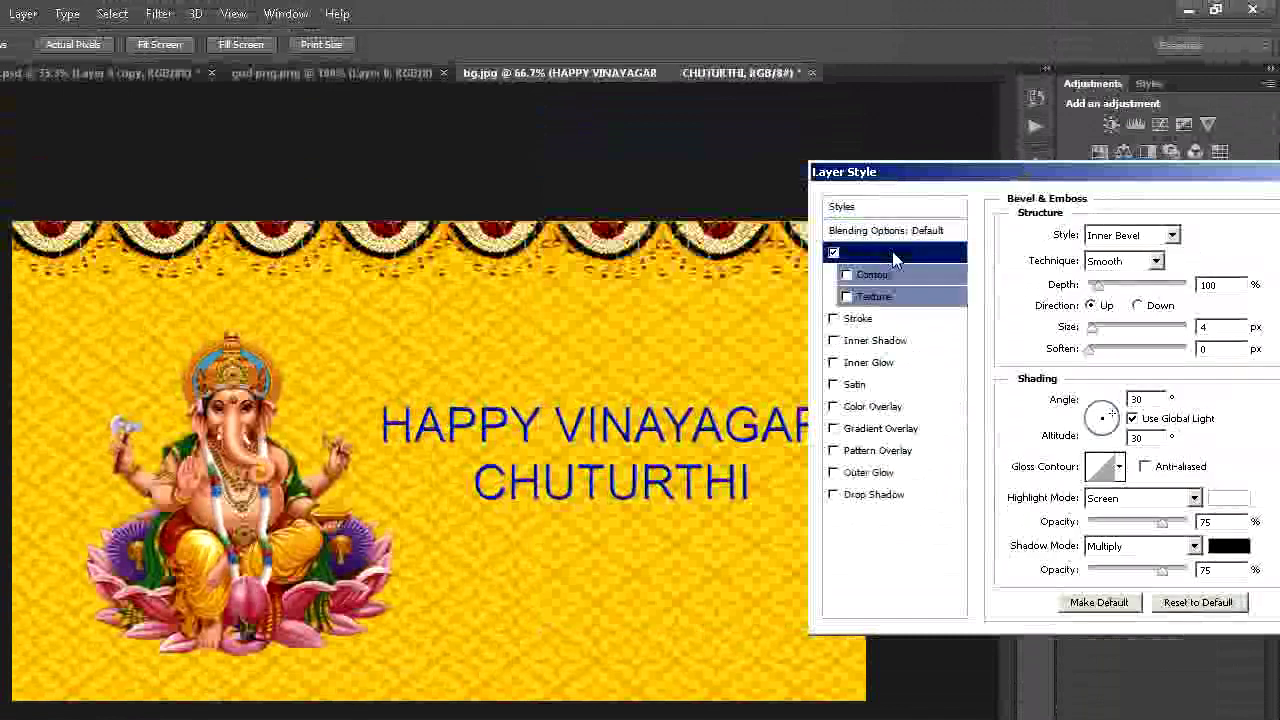
left_click(859, 498)
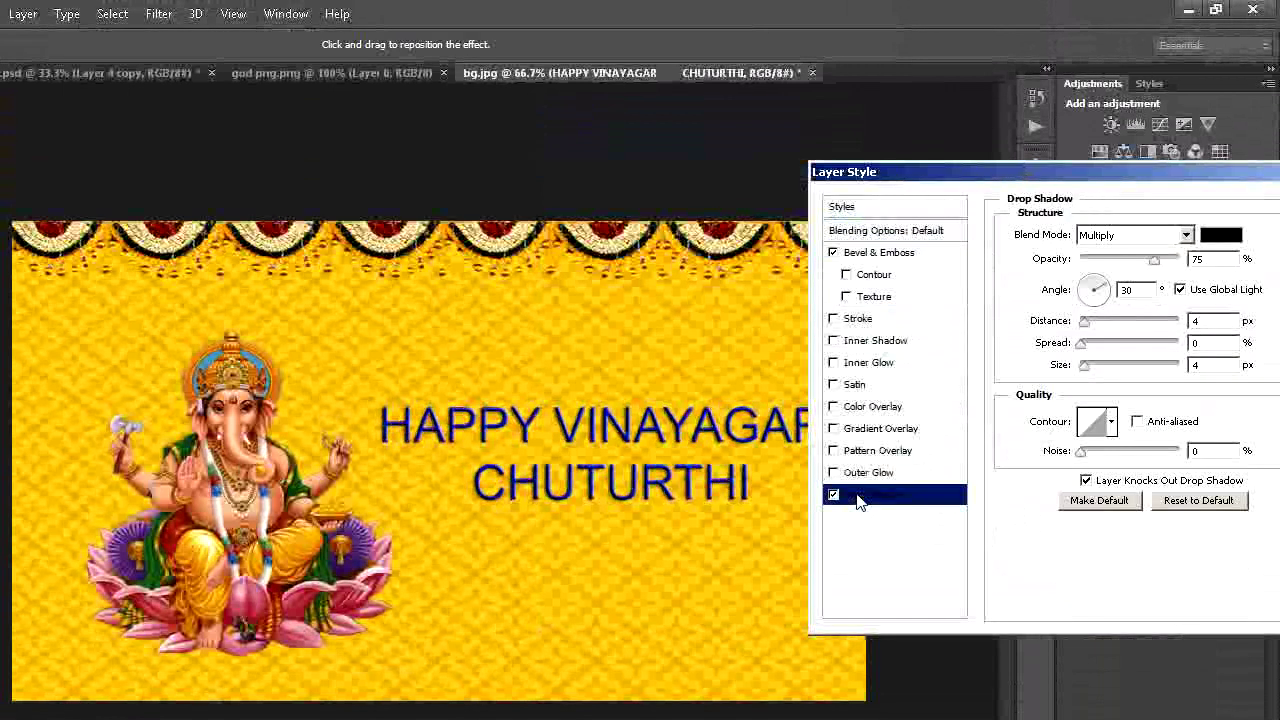
left_click(847, 320)
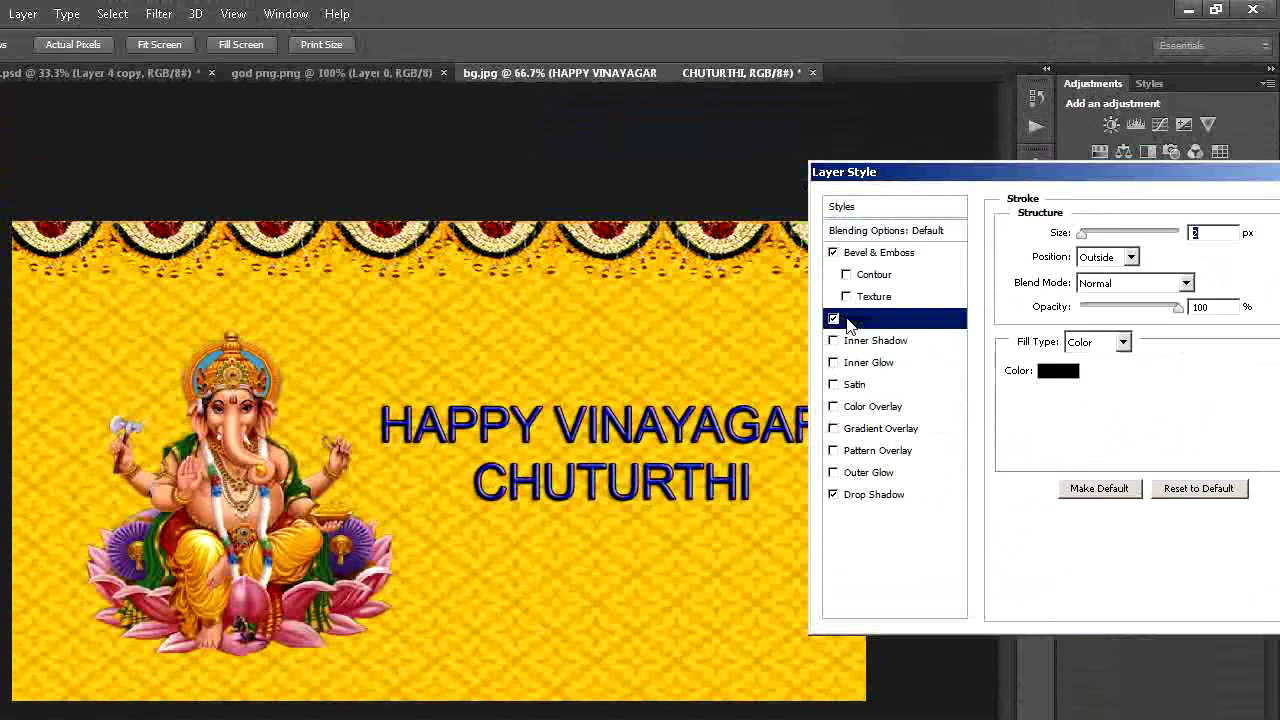
Make the title's stroke white at 1 px and apply the effects.
left_click(1066, 372)
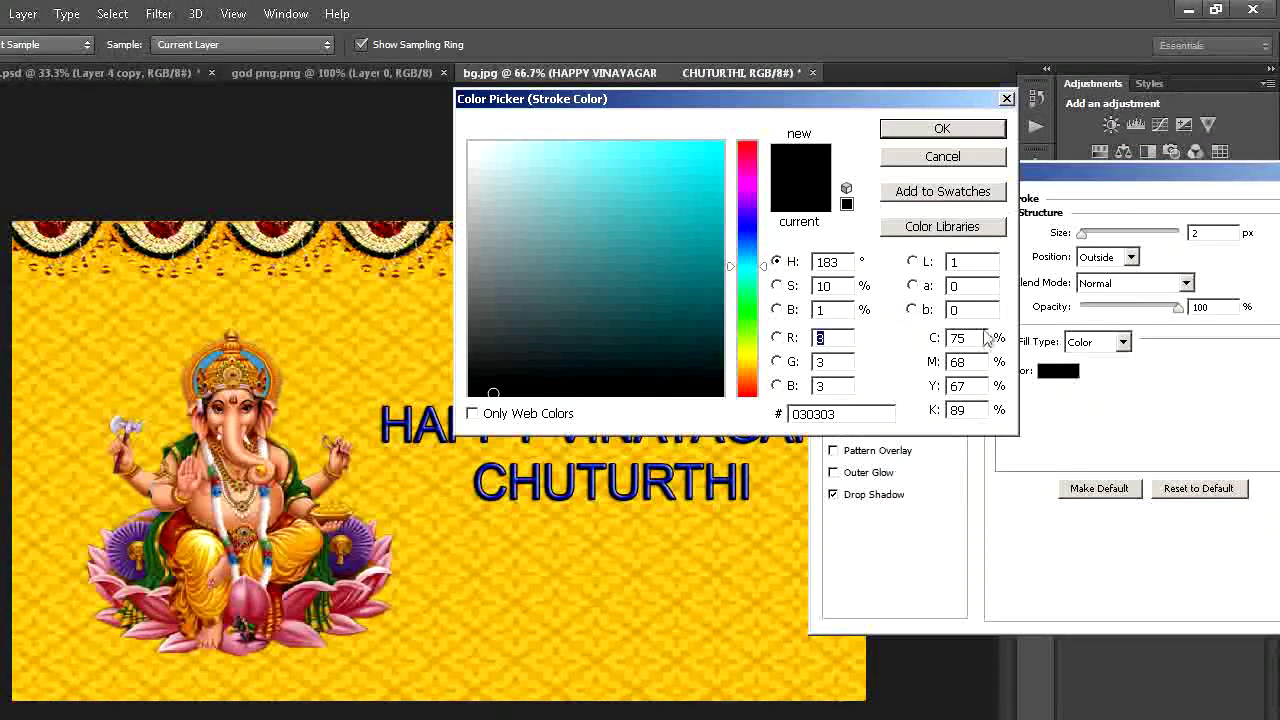
left_click(469, 145)
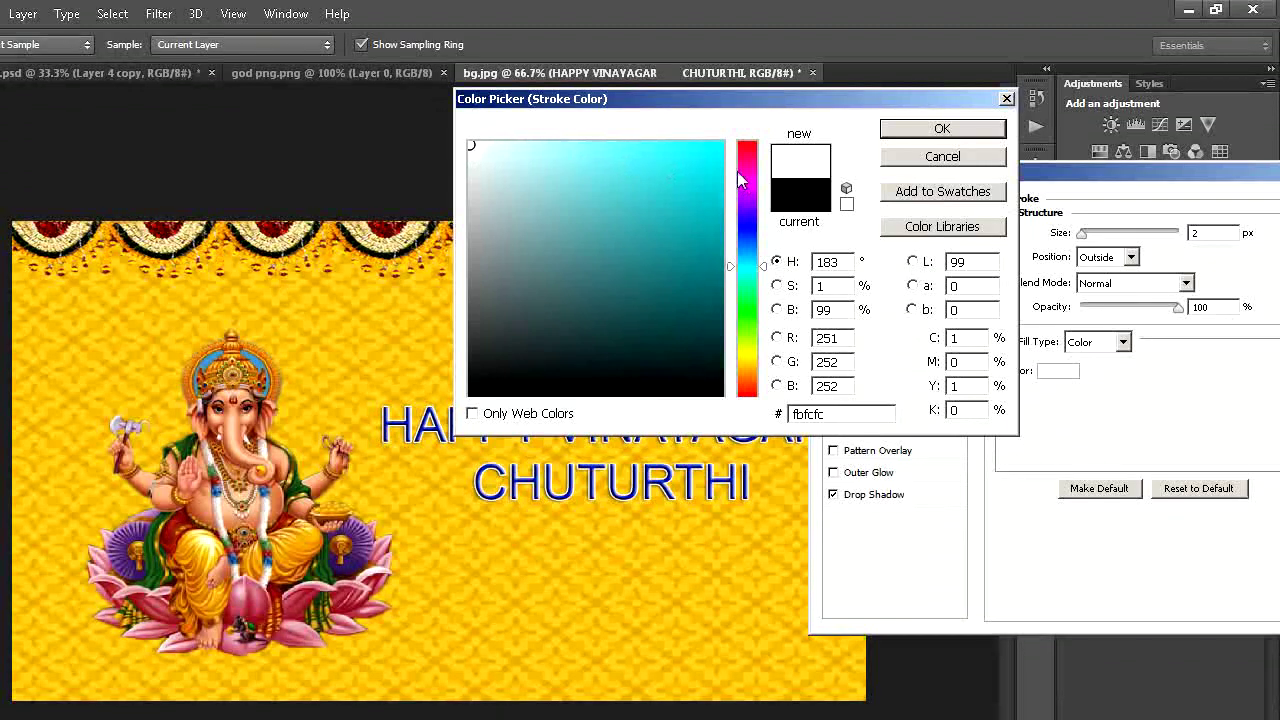
left_click(935, 130)
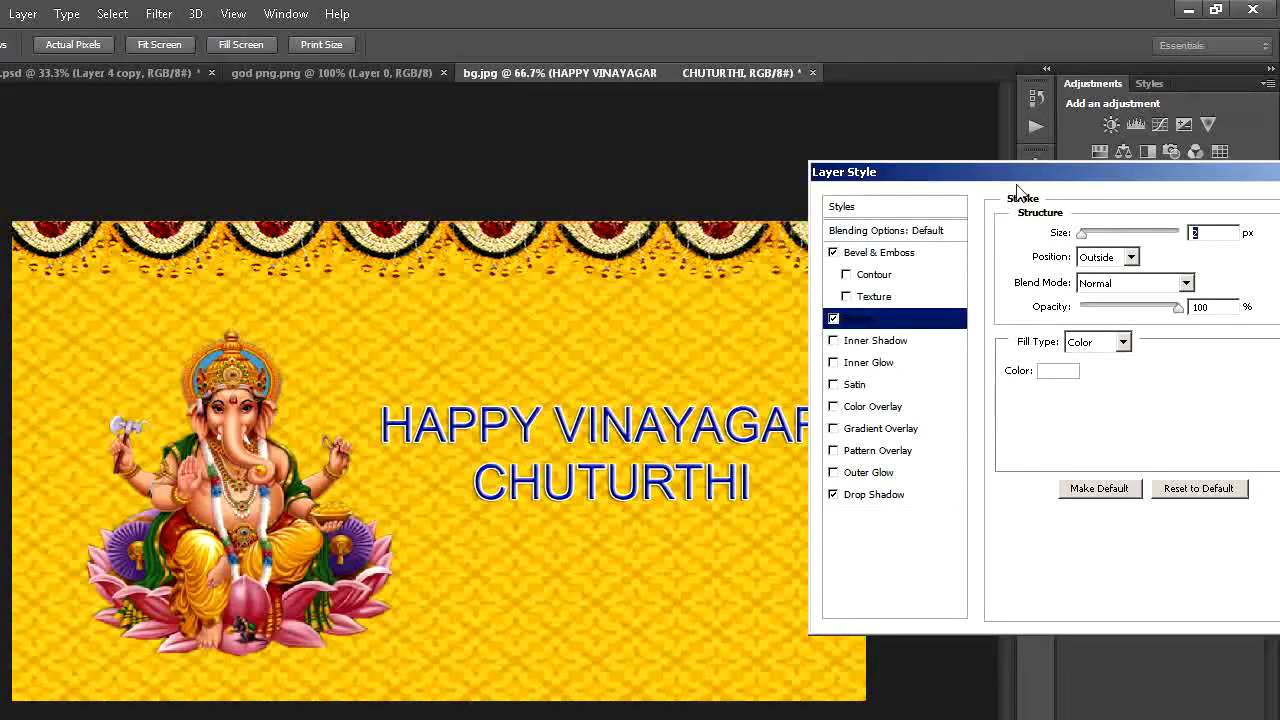
type("1")
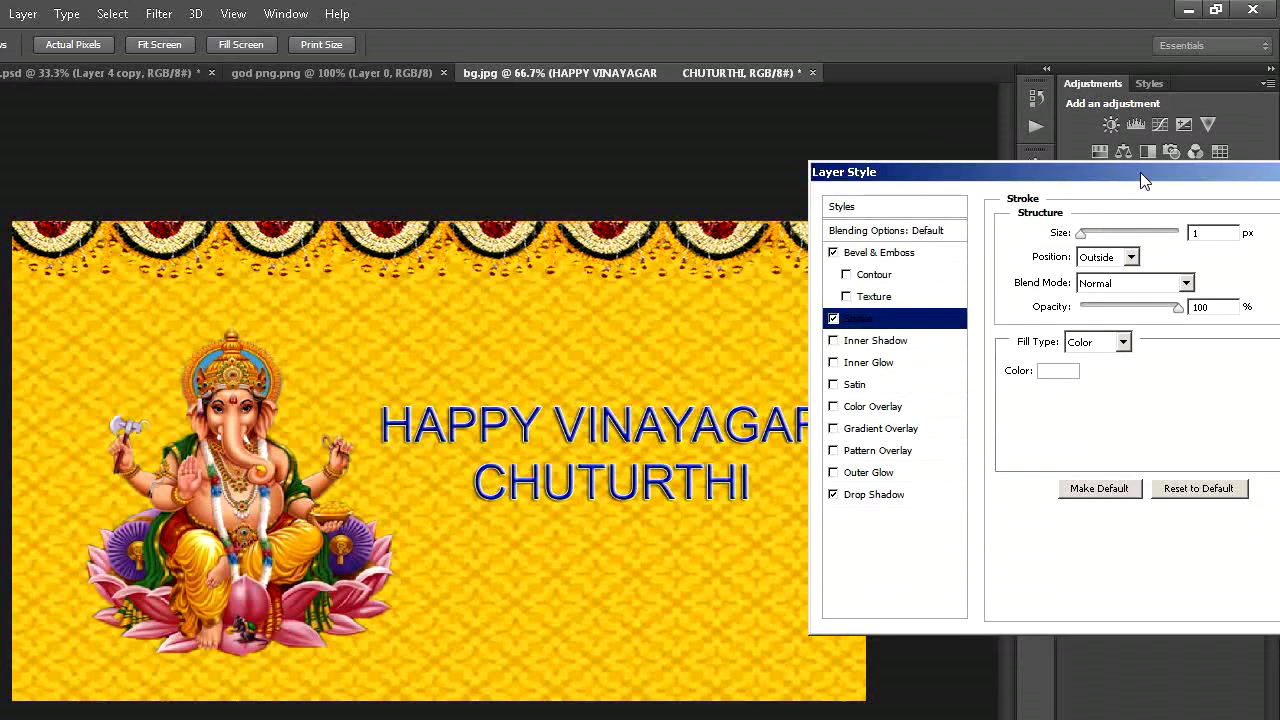
left_click_drag(1140, 172, 995, 172)
left_click(1232, 189)
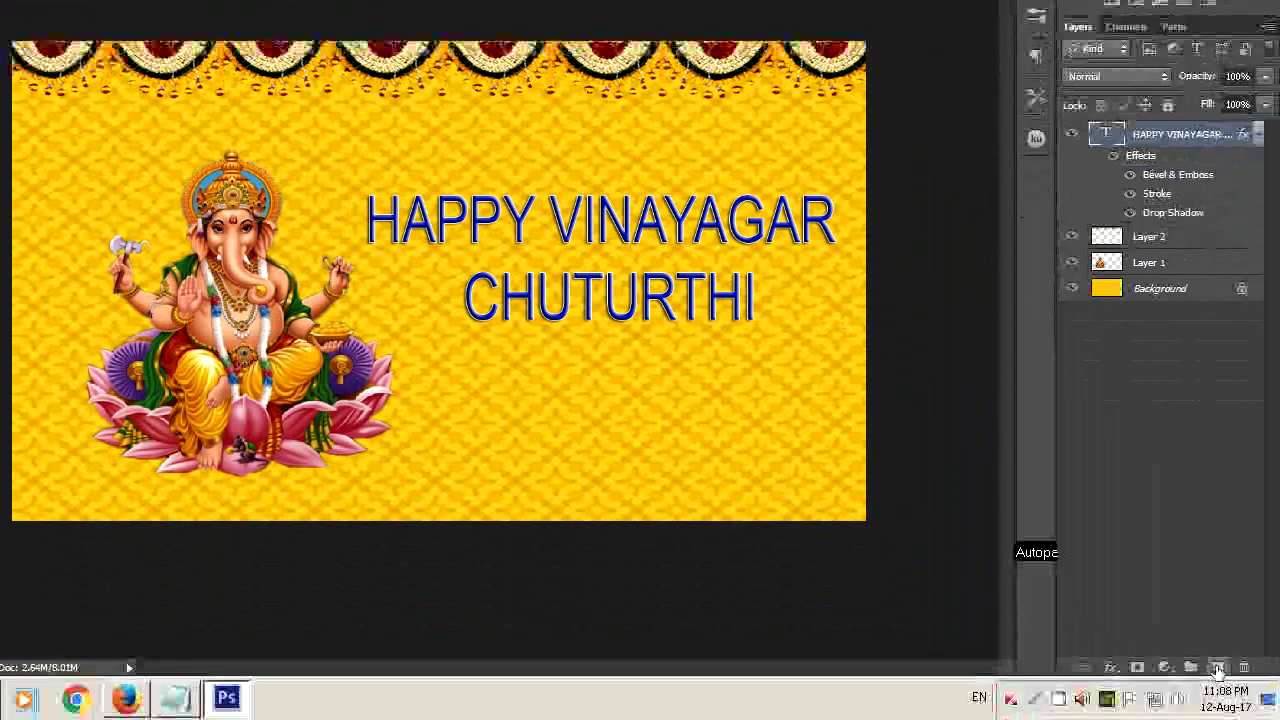
Stamp a red floral brush ornament below CHUTURTHI on a new layer.
left_click(1217, 668)
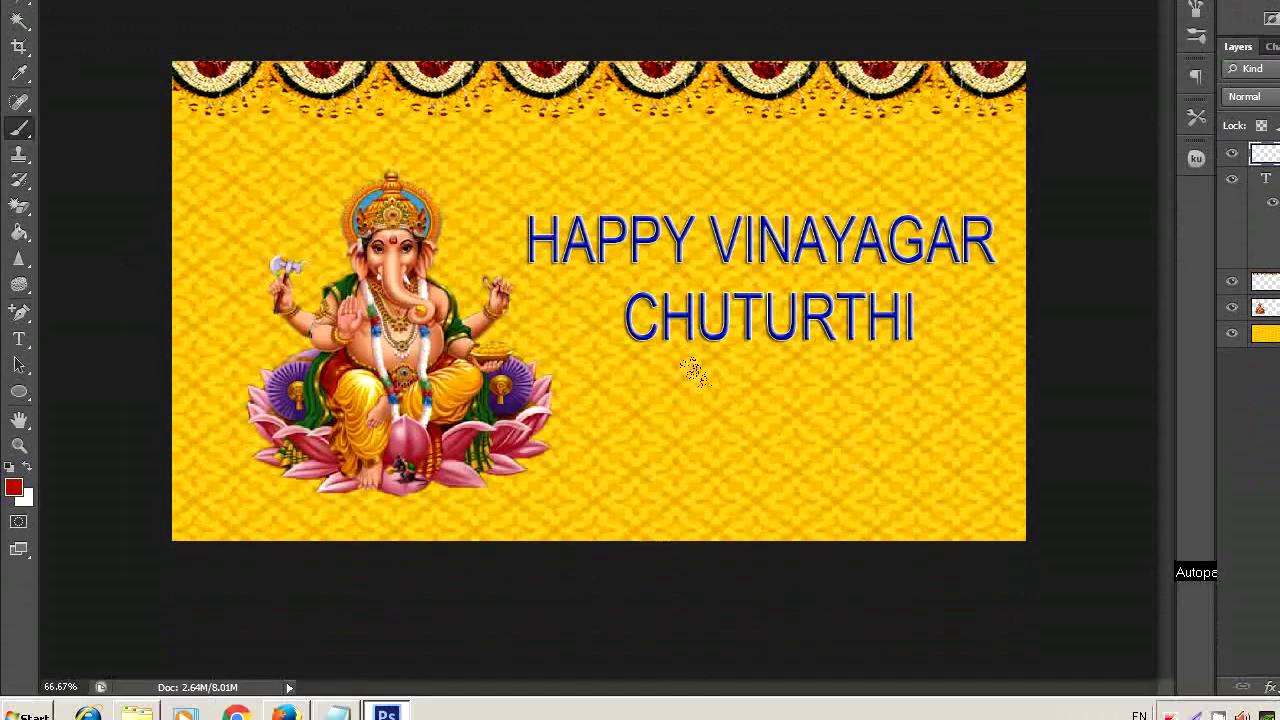
left_click(695, 372)
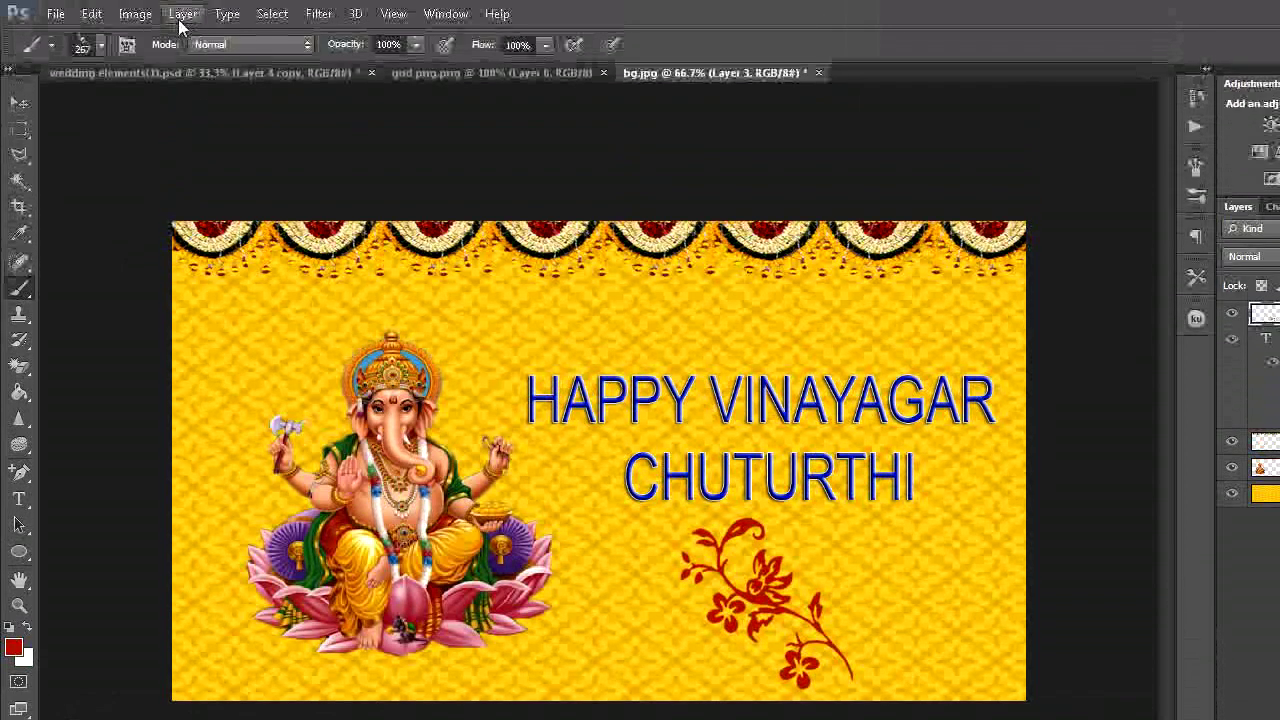
Flatten the image and convert the Background into an editable Layer 0.
left_click(183, 14)
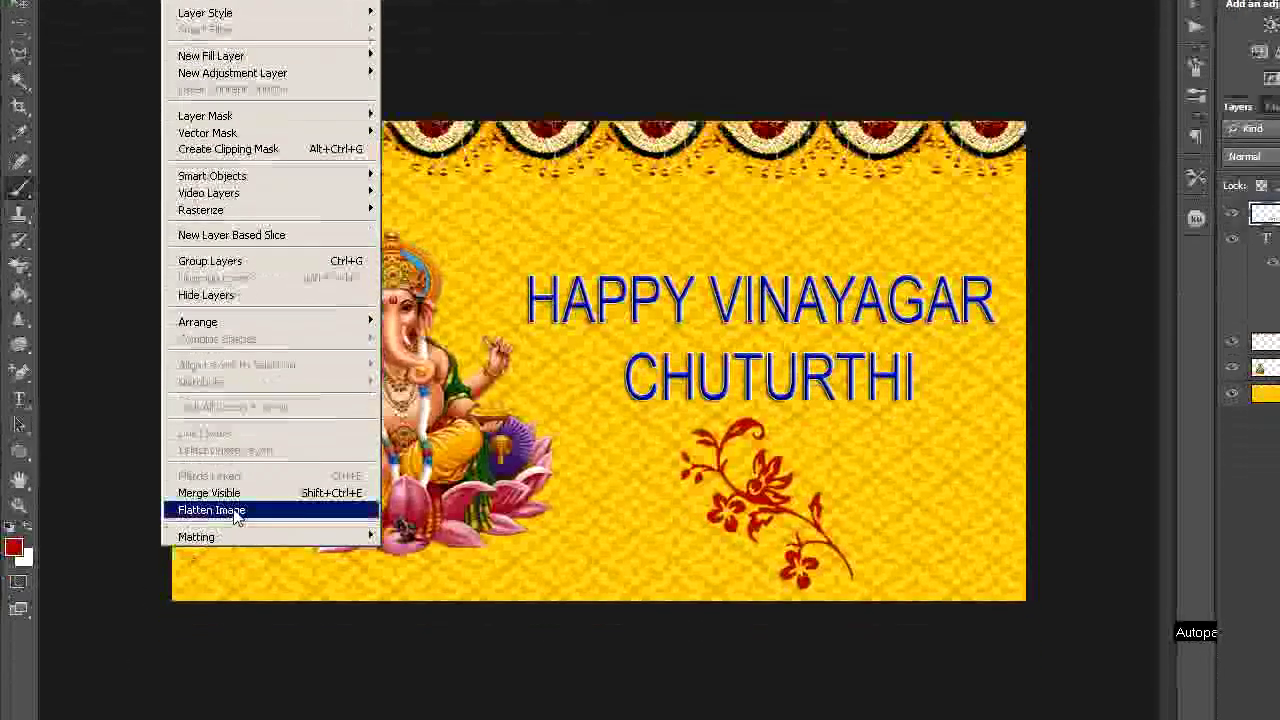
left_click(235, 512)
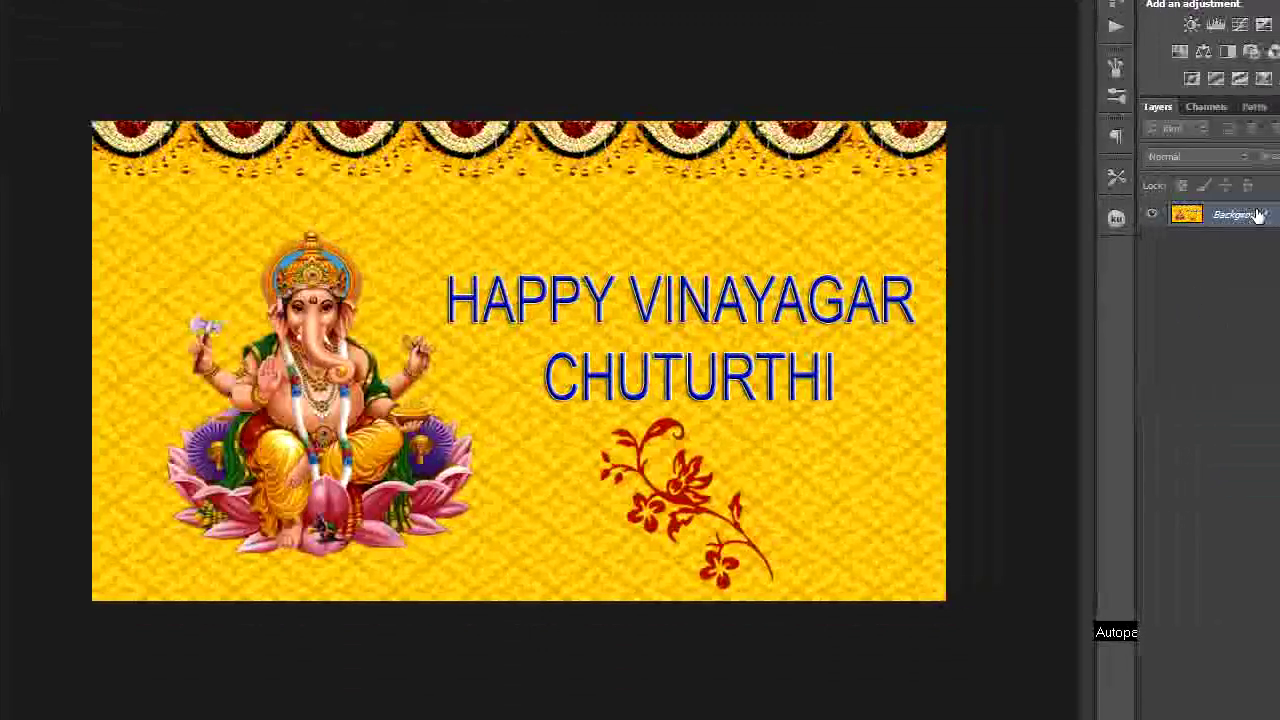
double_click(1250, 215)
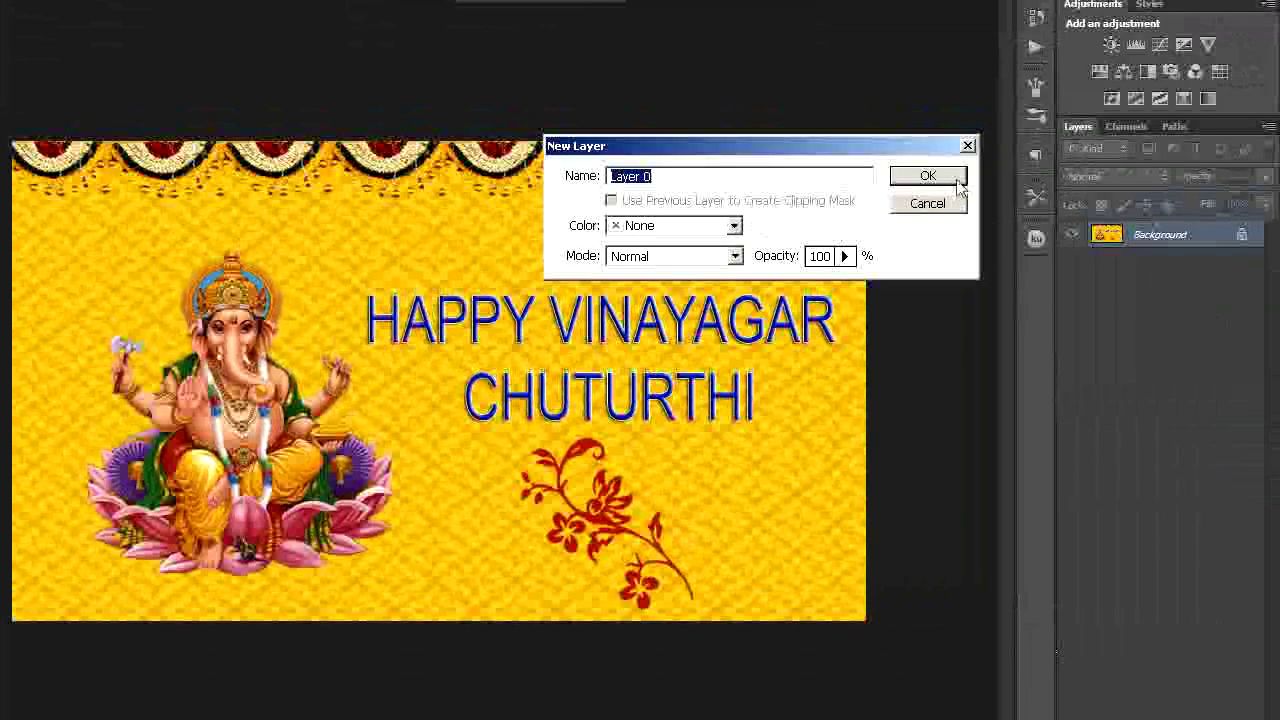
left_click(958, 186)
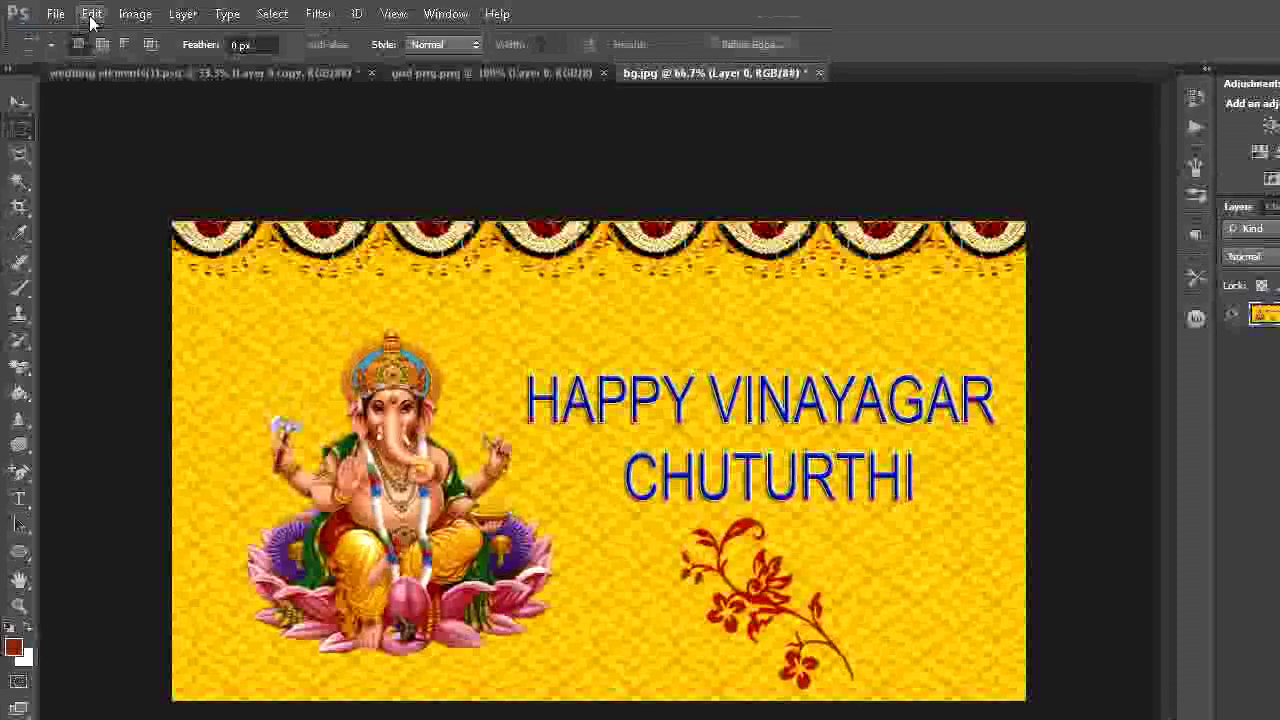
Apply a 10 px green inside Stroke around the card's edges.
left_click(91, 13)
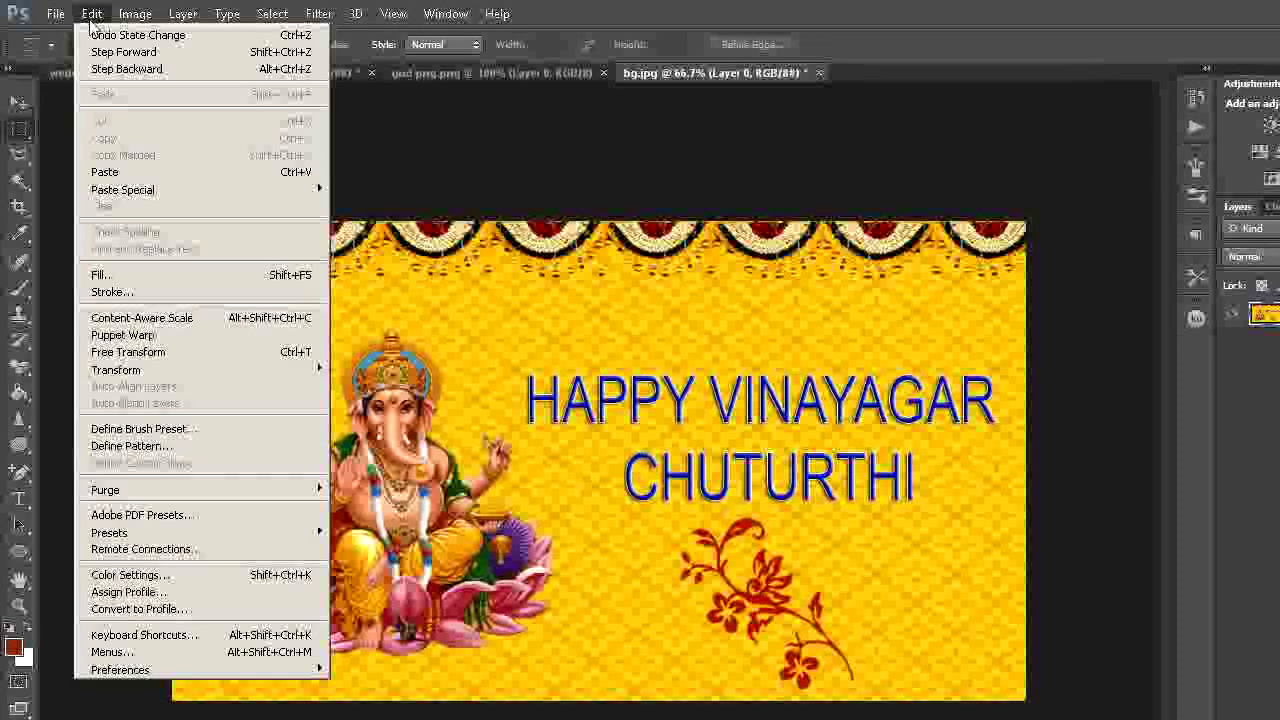
left_click(105, 292)
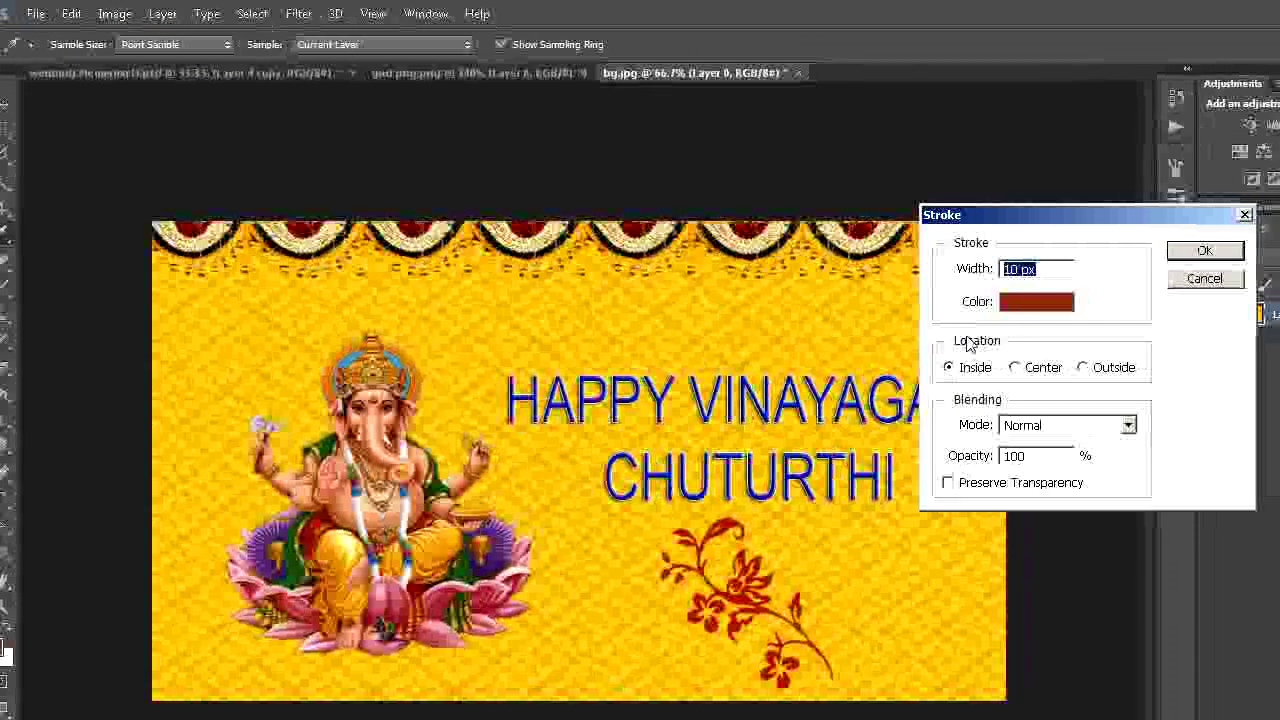
left_click(972, 302)
left_click(787, 318)
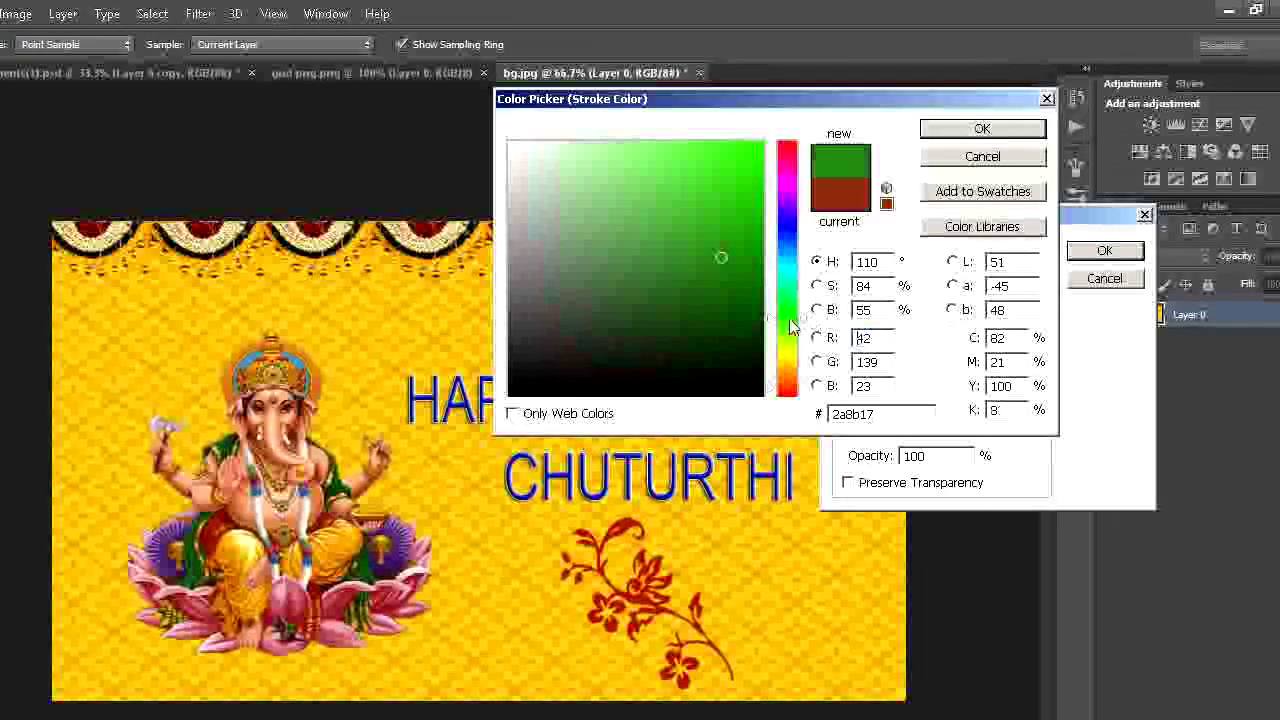
left_click(723, 240)
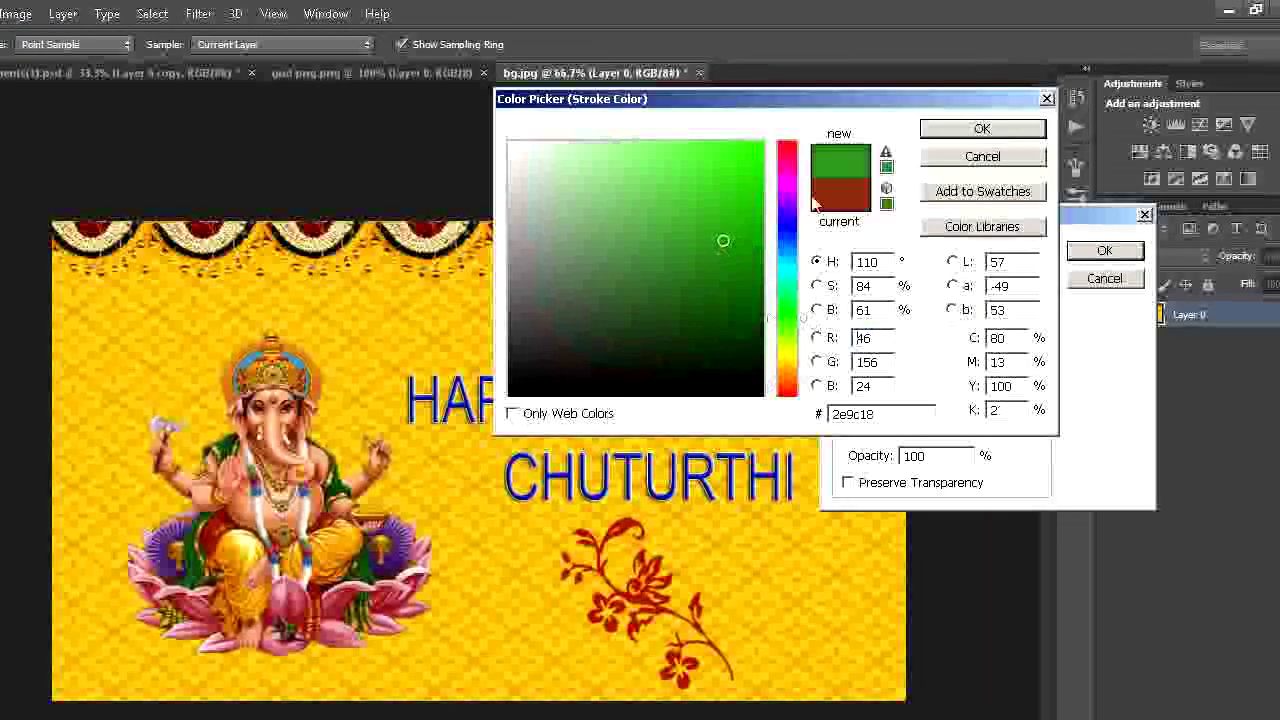
left_click(940, 132)
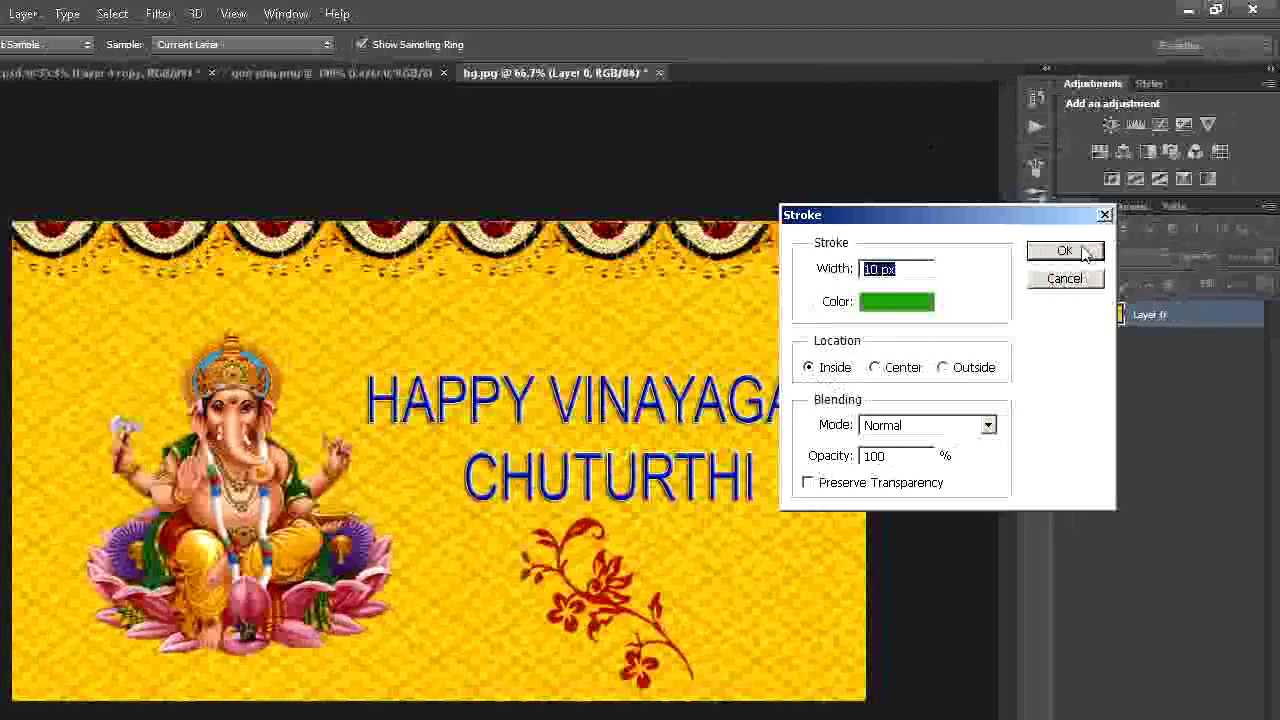
left_click(1072, 251)
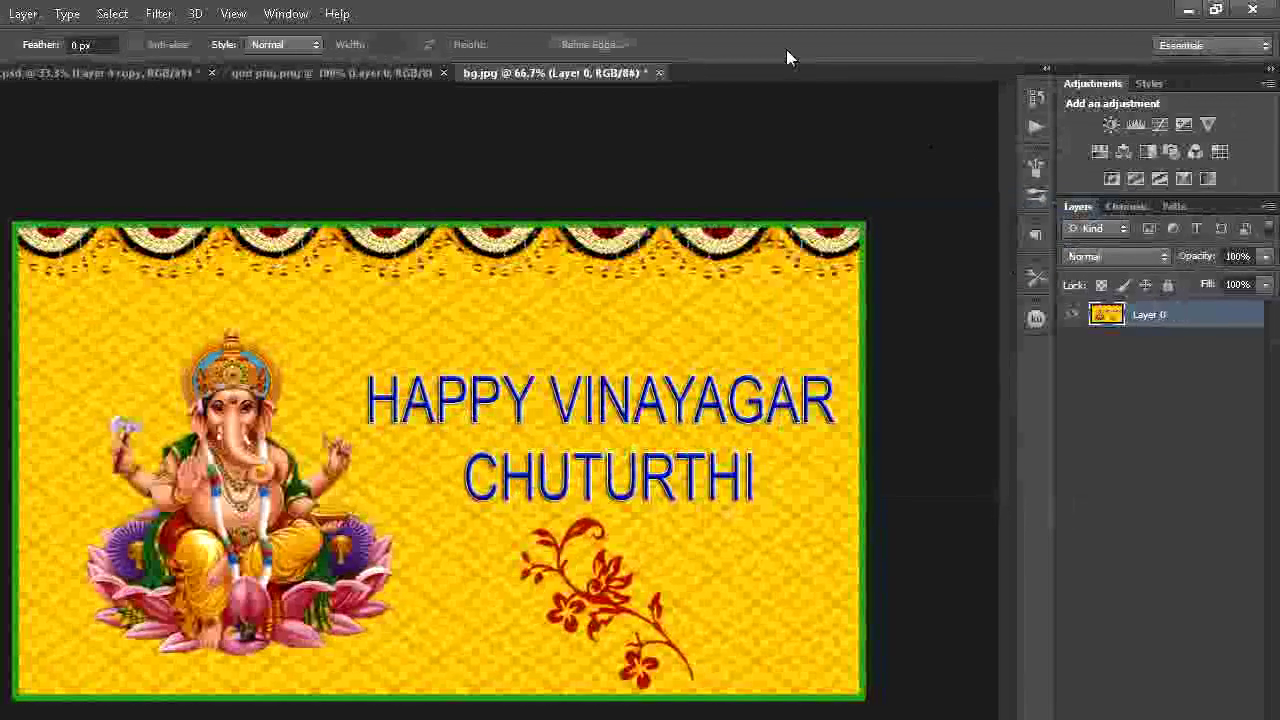